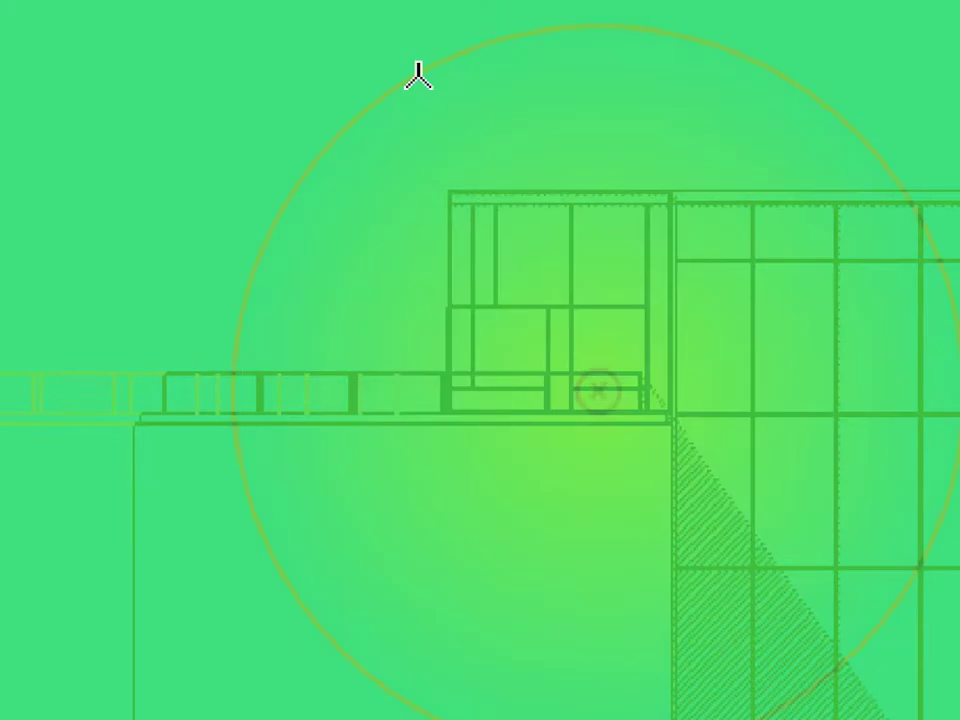
Set the radial gradient's centre at the marked point on the elevation and define its radius
{"action": "left_click", "coordinate": [599, 393]}
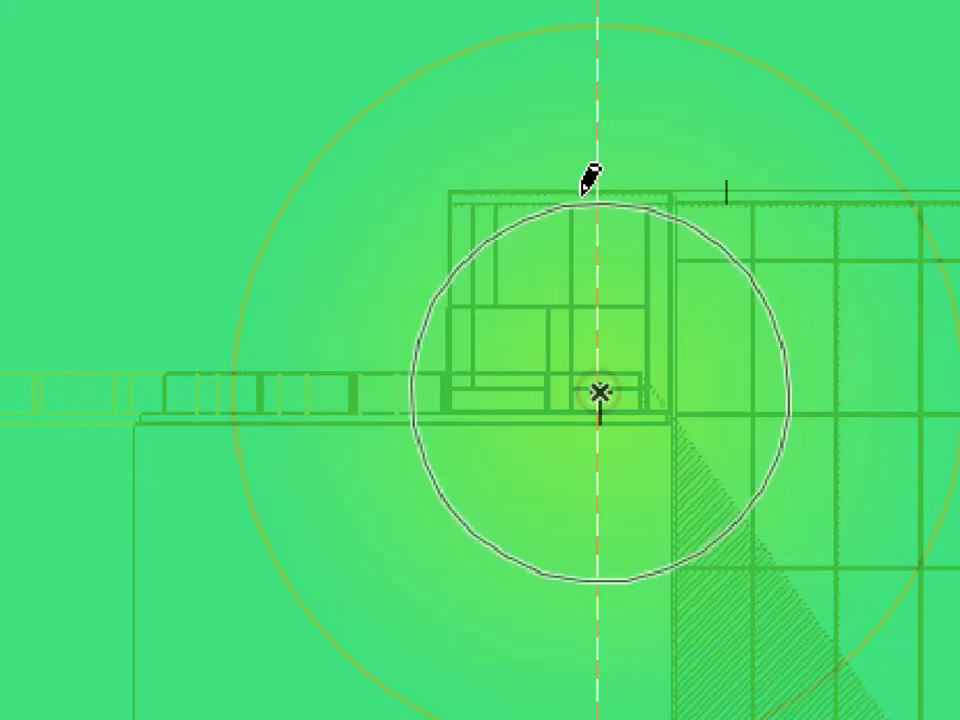
{"action": "left_click", "coordinate": [582, 124]}
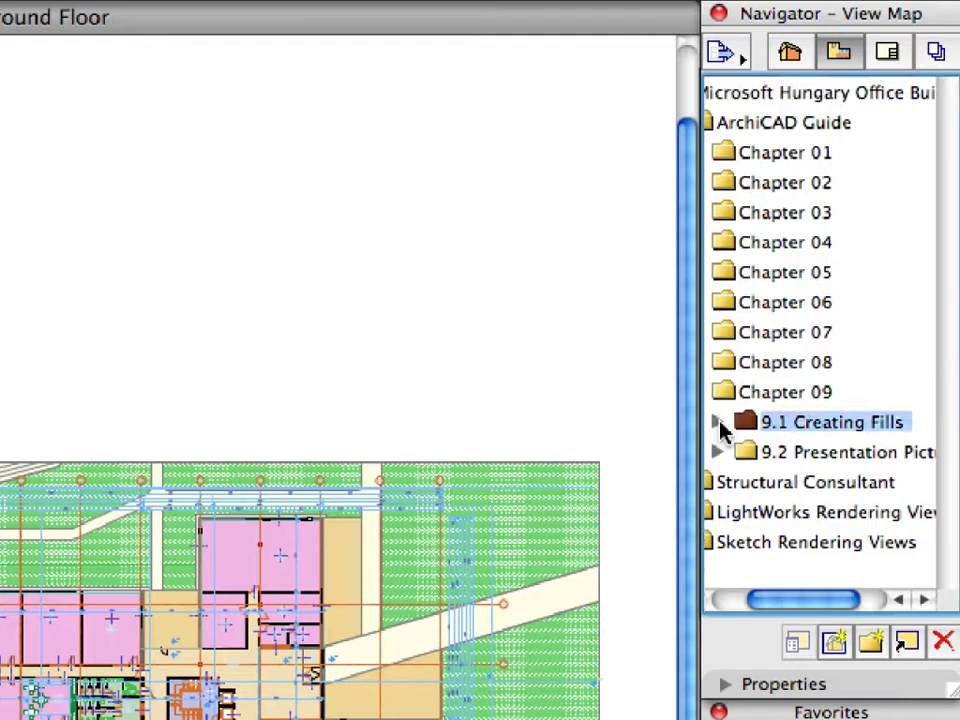
Open the 9.1.1 E-07 Elevation view from 9.1 Creating Fills in Chapter 09 and turn off the grid display
{"action": "left_click", "coordinate": [845, 268]}
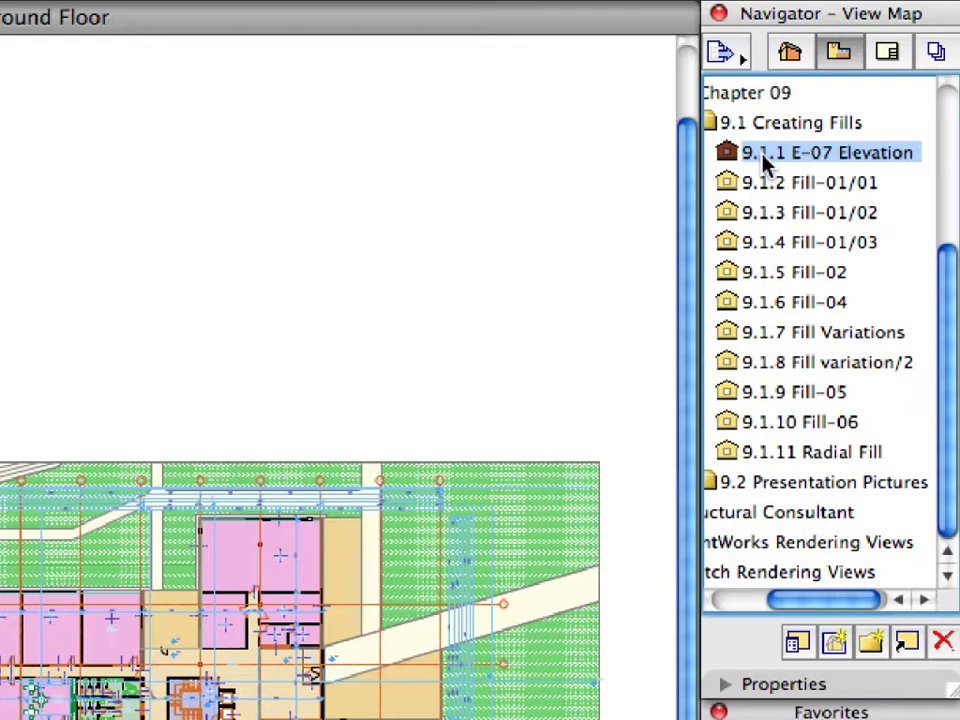
{"action": "double_click", "coordinate": [765, 161]}
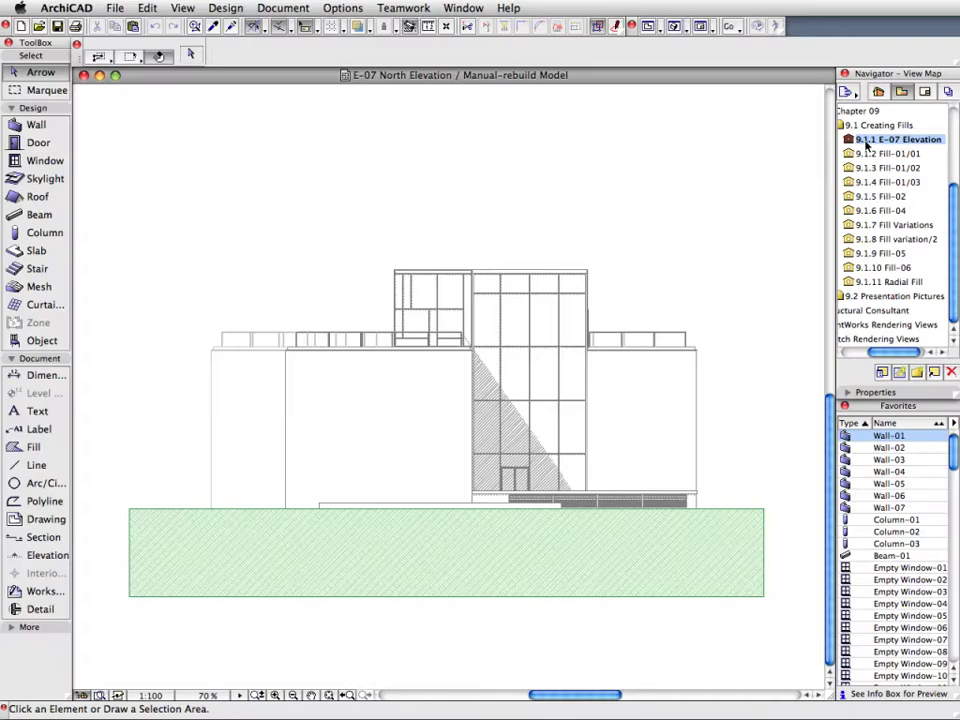
{"action": "left_click", "coordinate": [182, 8]}
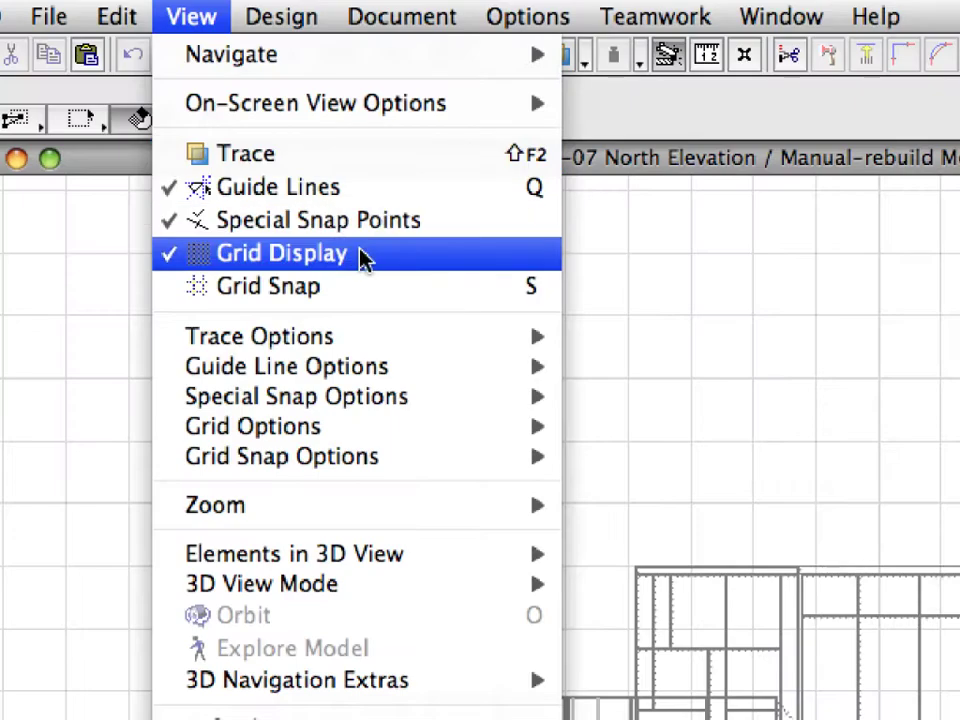
{"action": "left_click", "coordinate": [362, 258]}
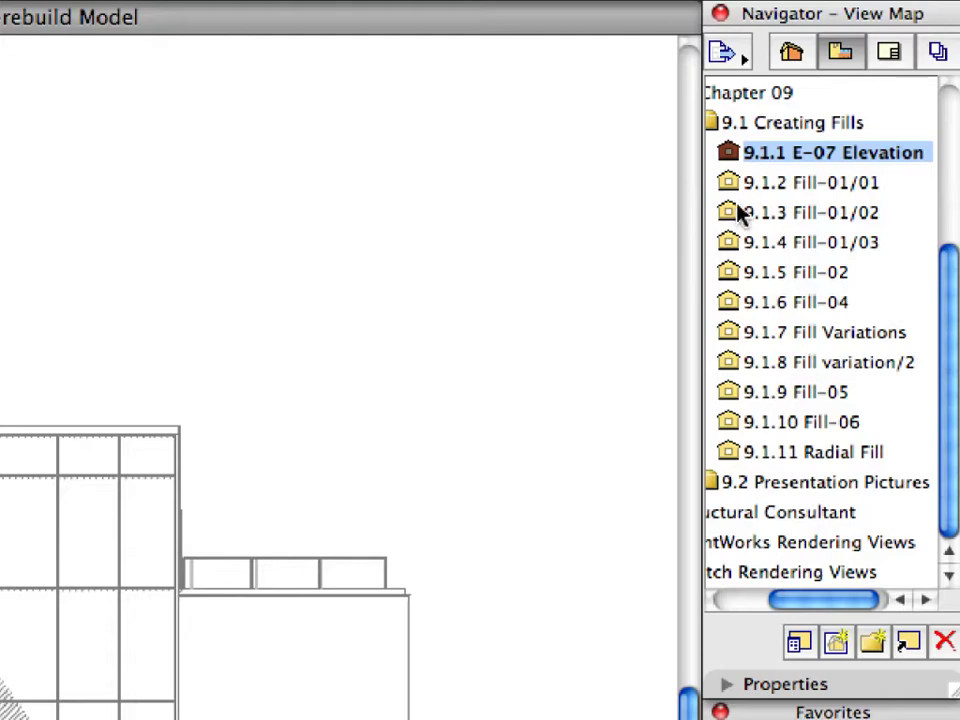
In the 9.1.2 Fill-01/01 view, draw a polygonal fill through points 1.1 to 1.9 with the Fill-01 favorite
{"action": "double_click", "coordinate": [728, 186]}
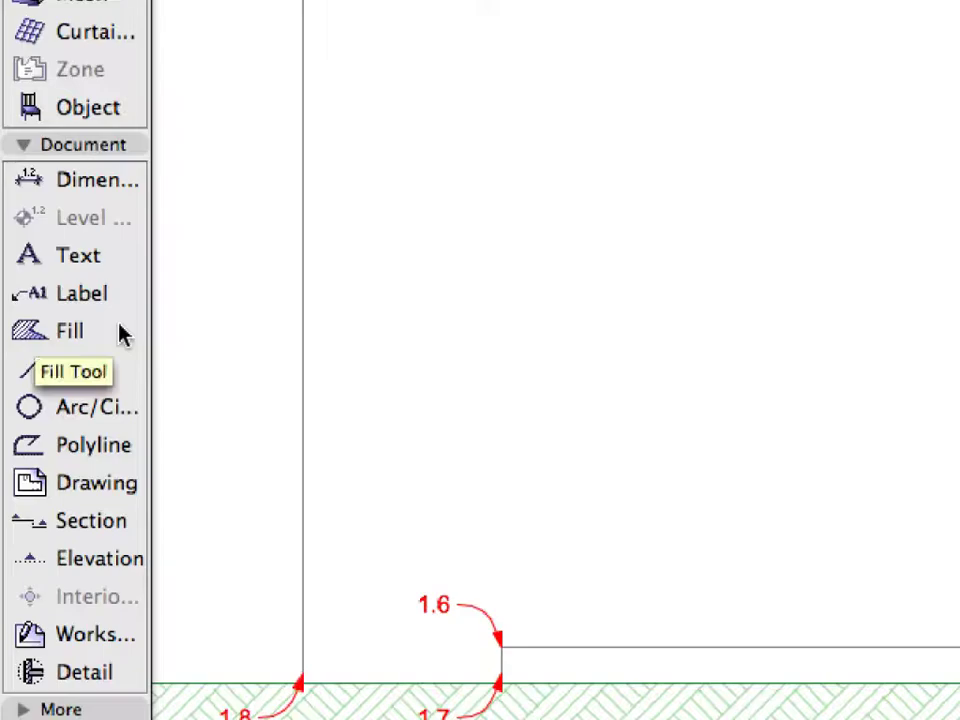
{"action": "left_click", "coordinate": [120, 335]}
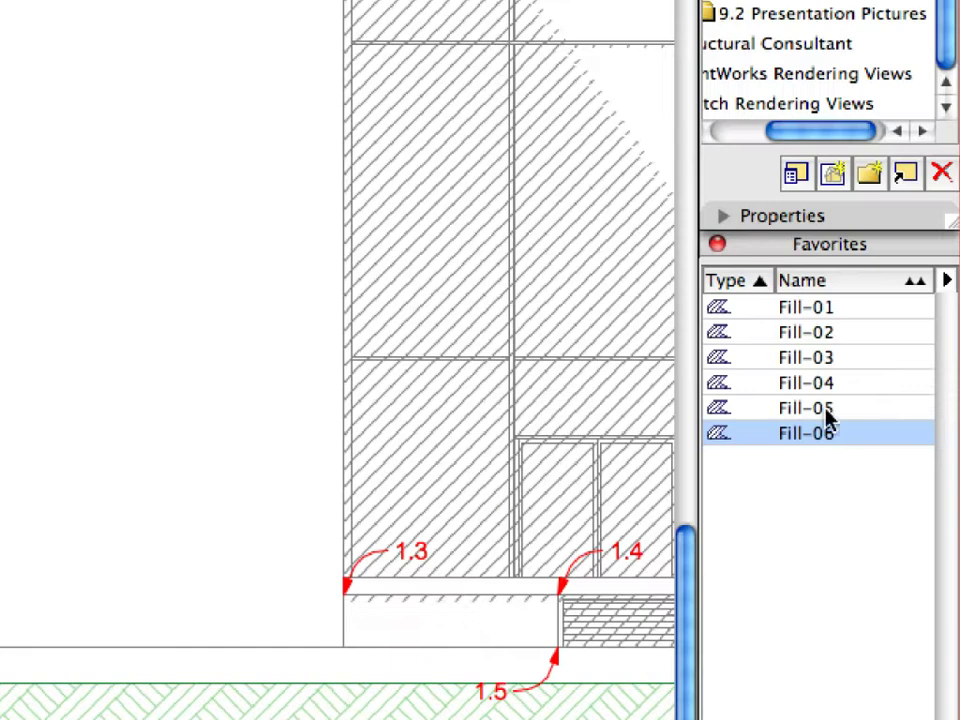
{"action": "left_click", "coordinate": [727, 309]}
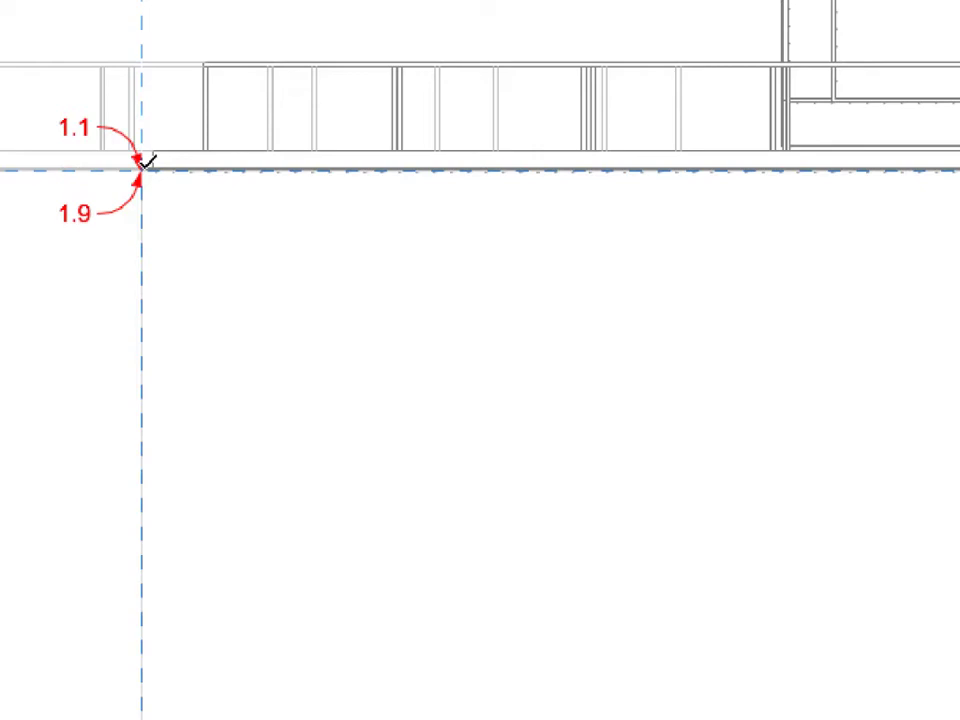
{"action": "left_click", "coordinate": [143, 167]}
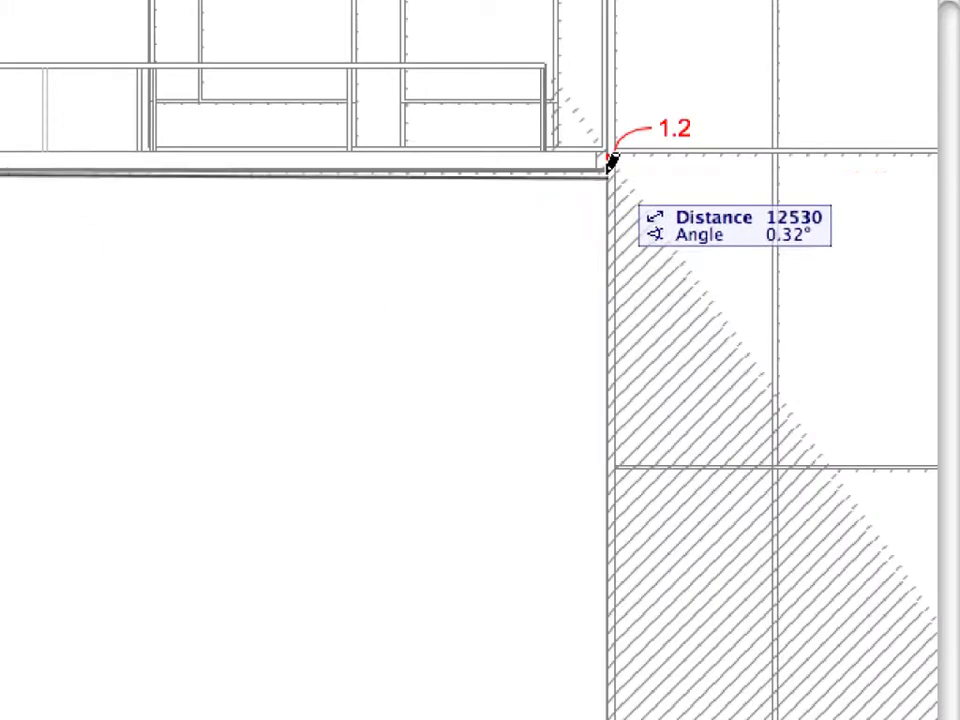
{"action": "left_click", "coordinate": [612, 160]}
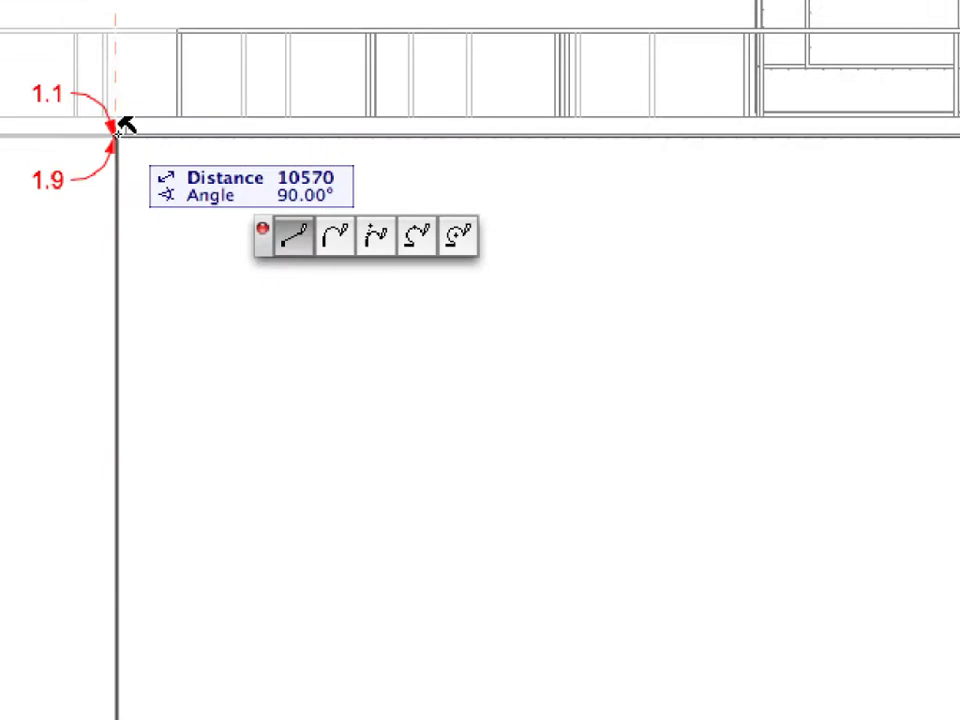
{"action": "left_click", "coordinate": [116, 126]}
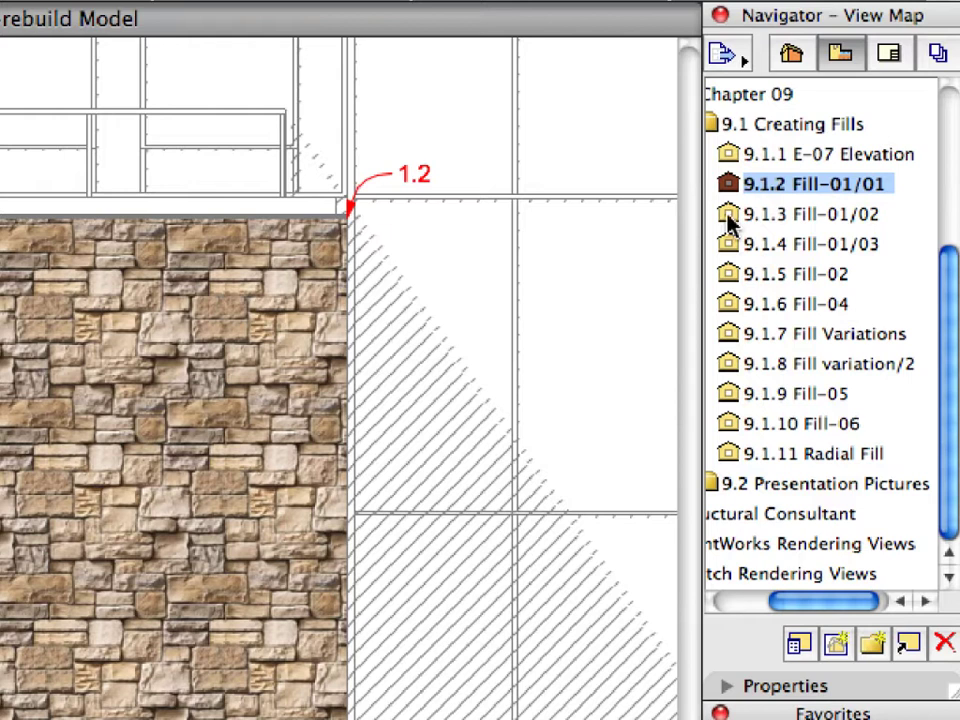
In the 9.1.3 Fill-01/02 view, draw a stone fill polygon over the wall through points 1.1 to 1.5
{"action": "double_click", "coordinate": [728, 216]}
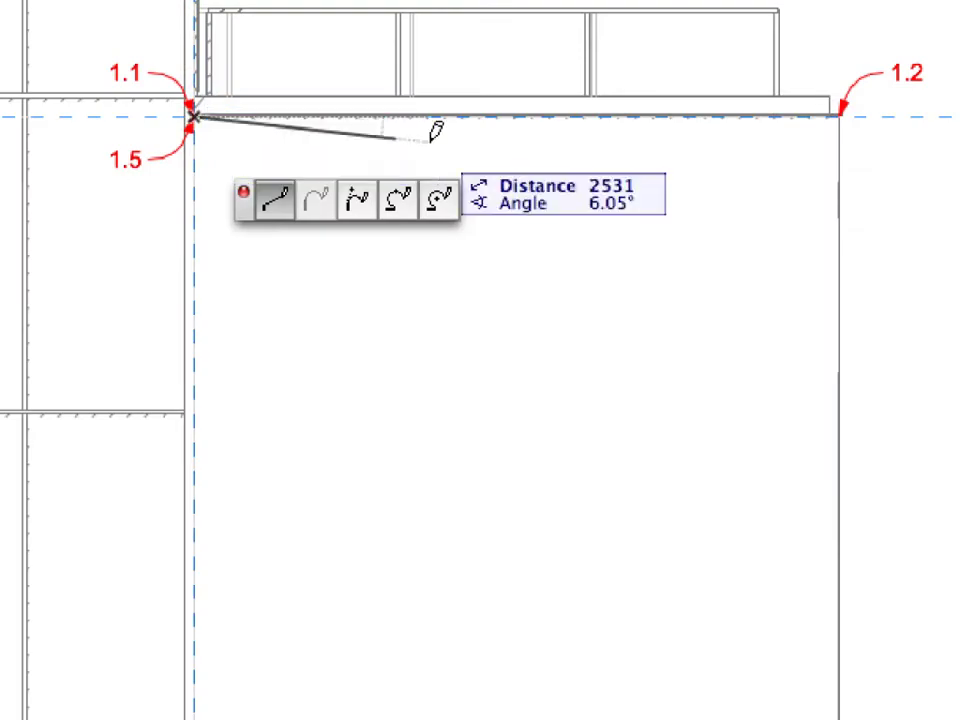
{"action": "left_click", "coordinate": [842, 115]}
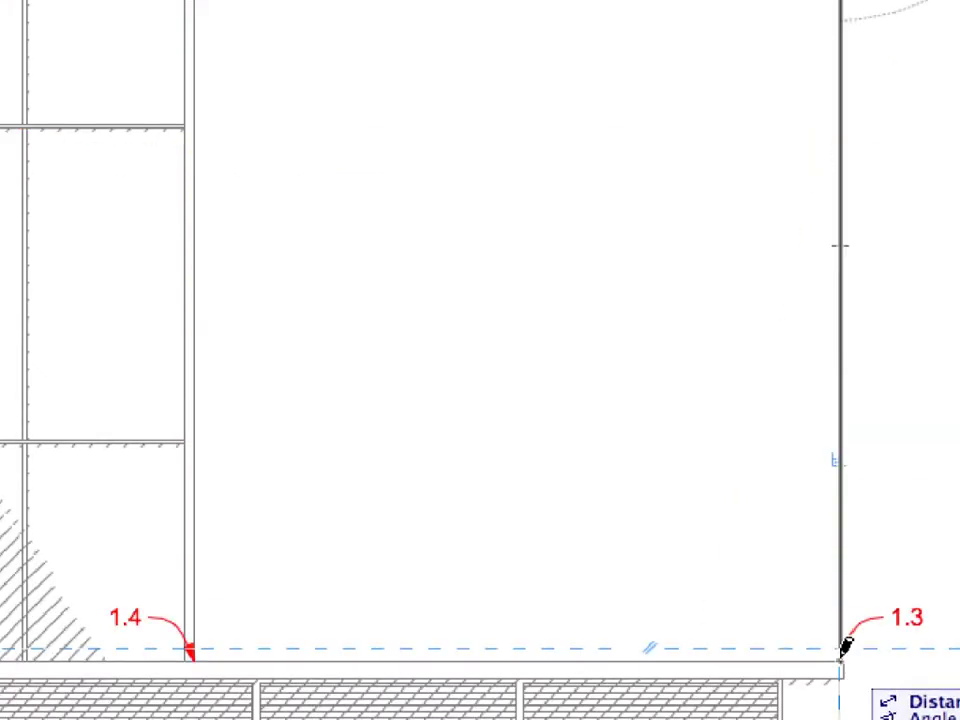
{"action": "left_click", "coordinate": [841, 660]}
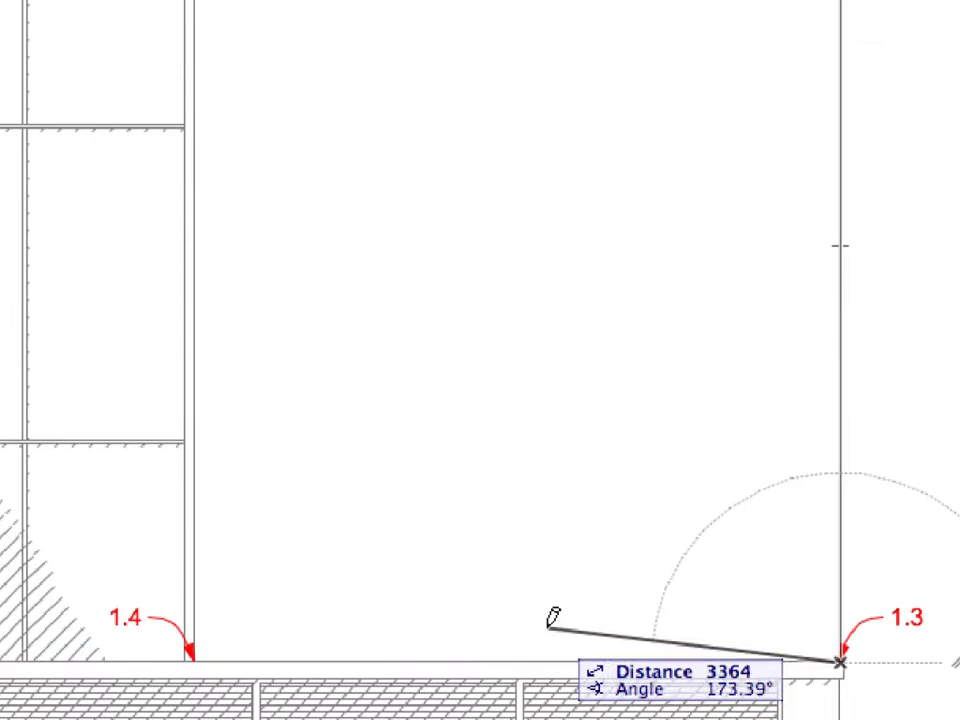
{"action": "left_click", "coordinate": [194, 658]}
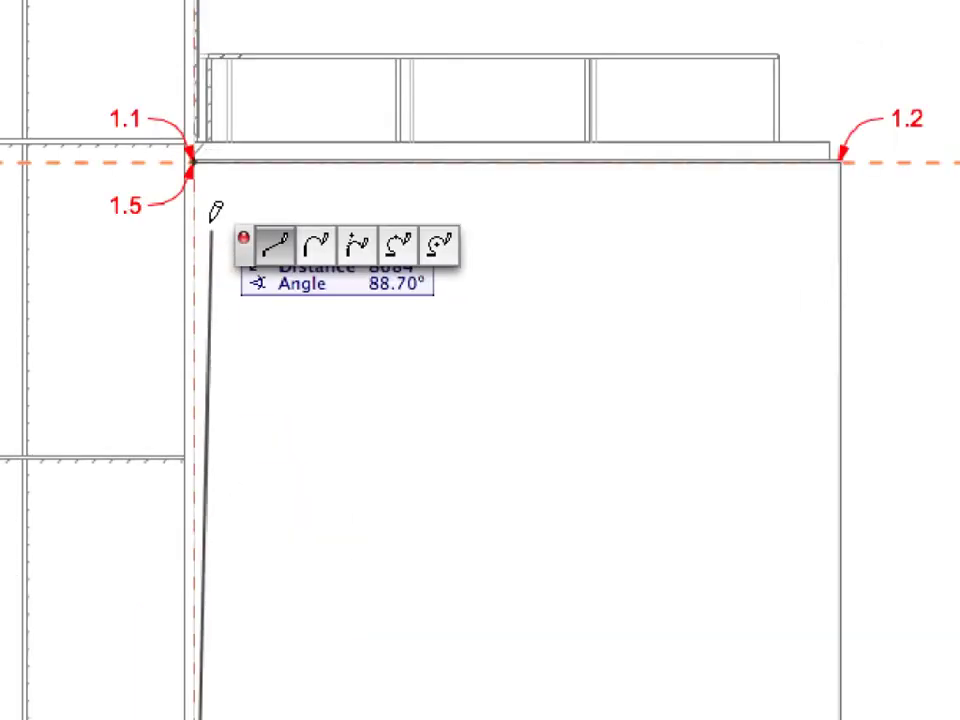
{"action": "left_click", "coordinate": [197, 157]}
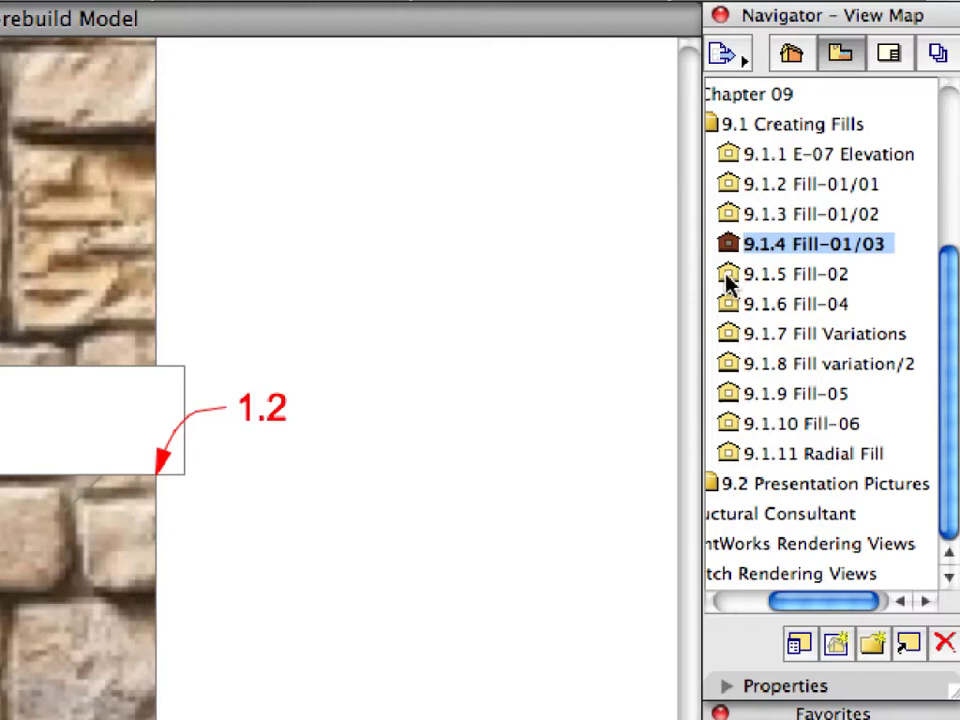
In the 9.1.5 Fill-02 view, draw a glass fill over the glazed facade through points 1.1 to 1.7 with the Fill-02 favorite
{"action": "left_click", "coordinate": [850, 198]}
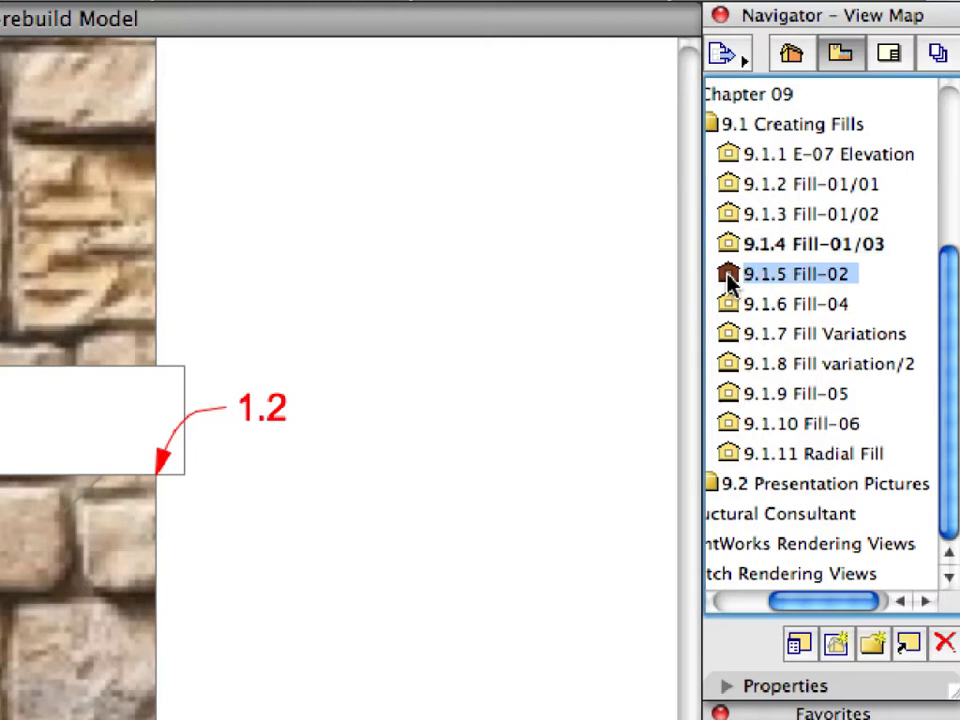
{"action": "double_click", "coordinate": [729, 282]}
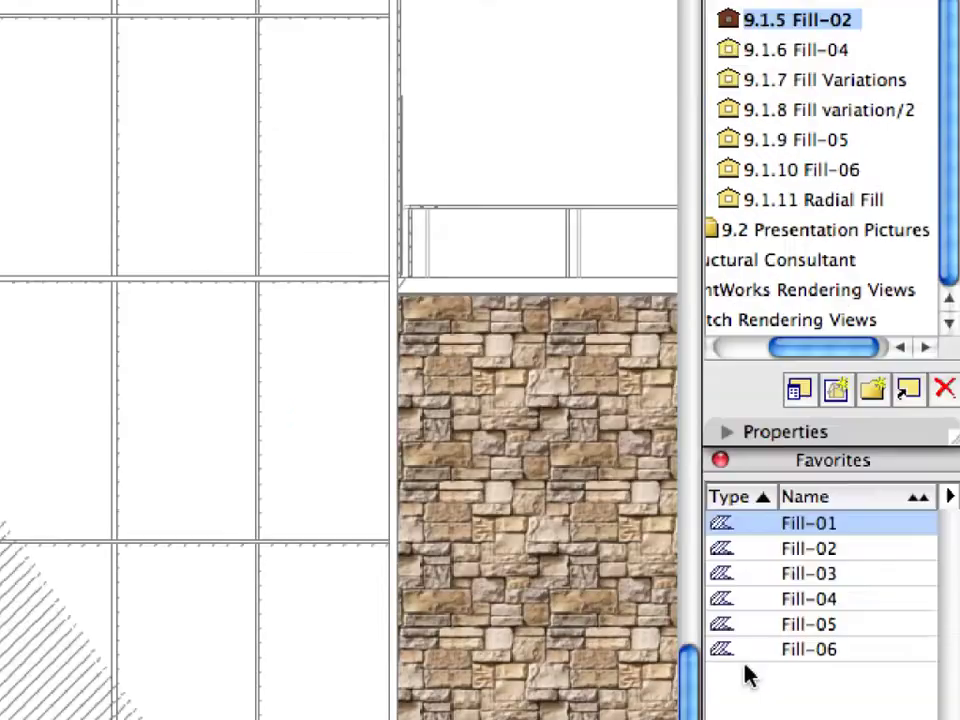
{"action": "left_click", "coordinate": [745, 550]}
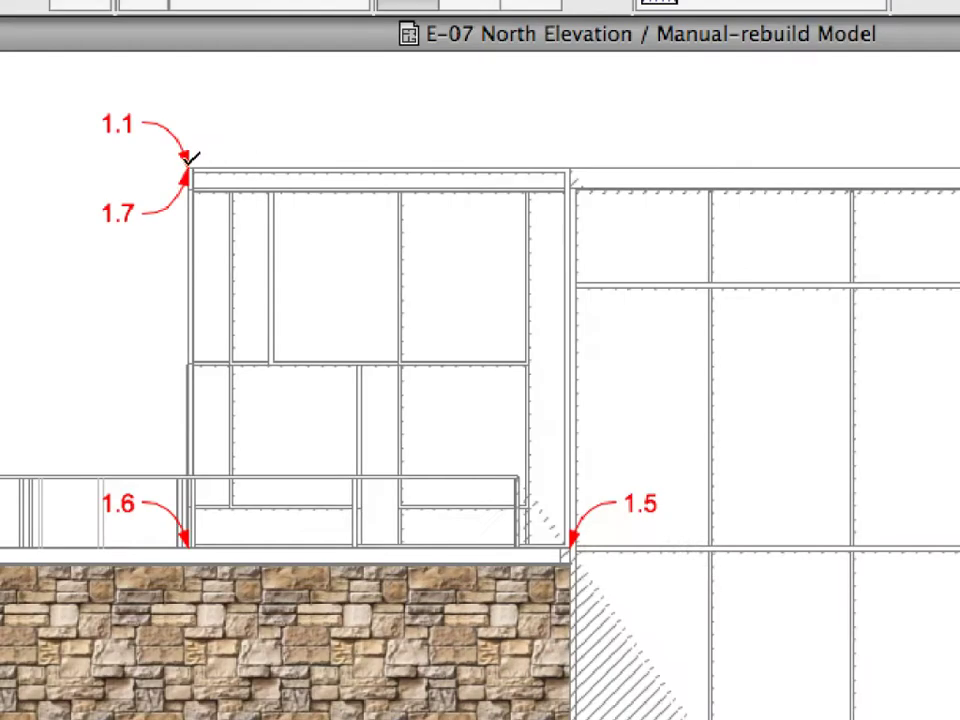
{"action": "left_click", "coordinate": [191, 153]}
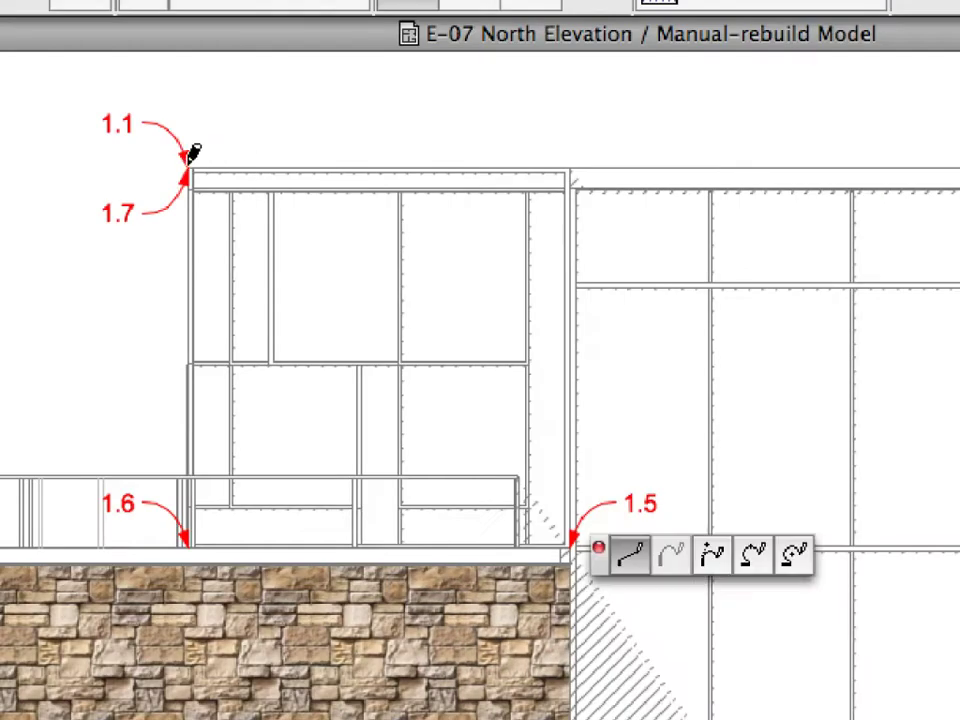
{"action": "left_click", "coordinate": [190, 169]}
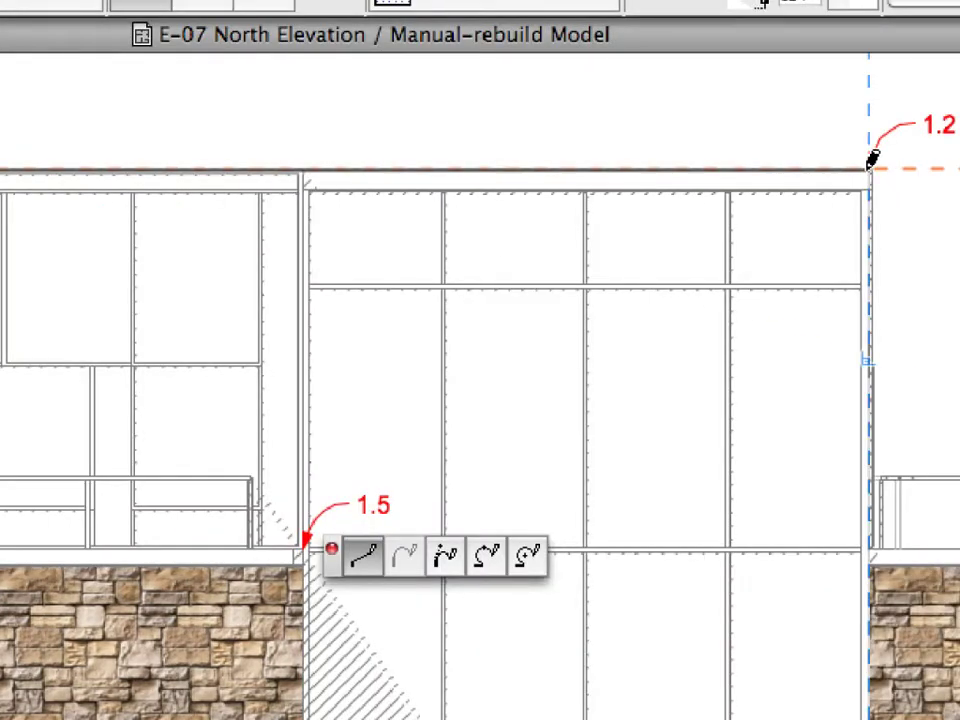
{"action": "left_click", "coordinate": [869, 168]}
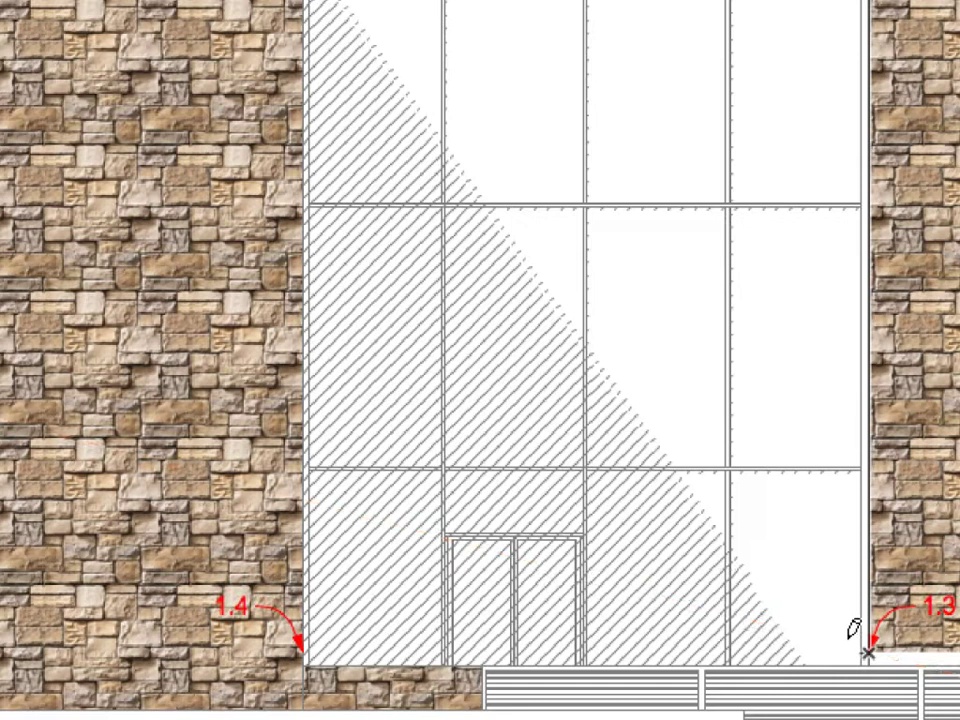
{"action": "left_click", "coordinate": [864, 648]}
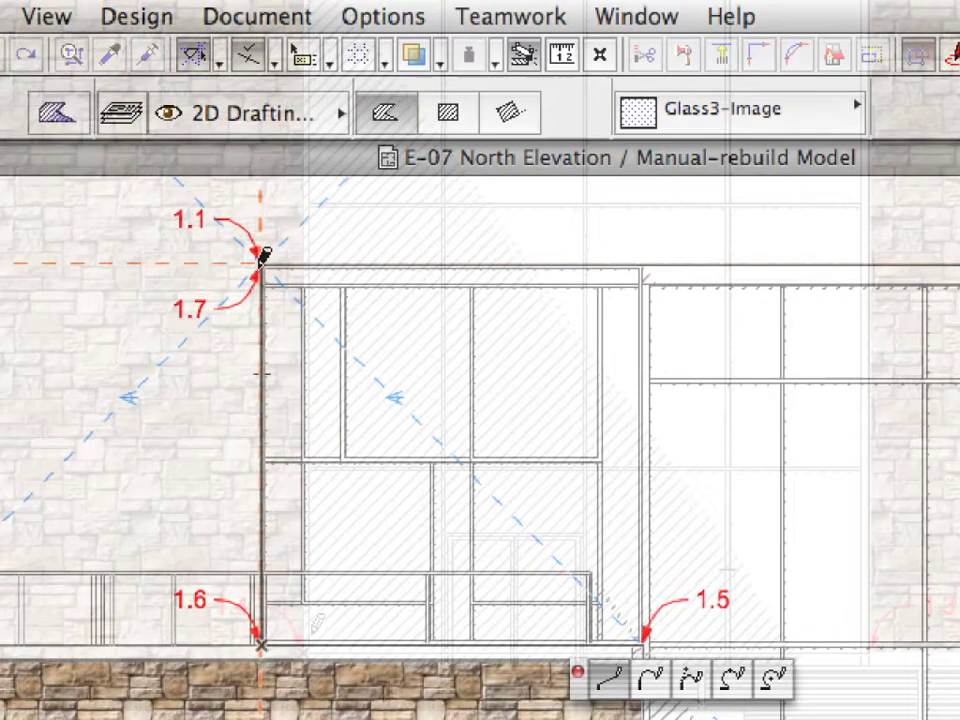
{"action": "left_click", "coordinate": [262, 258]}
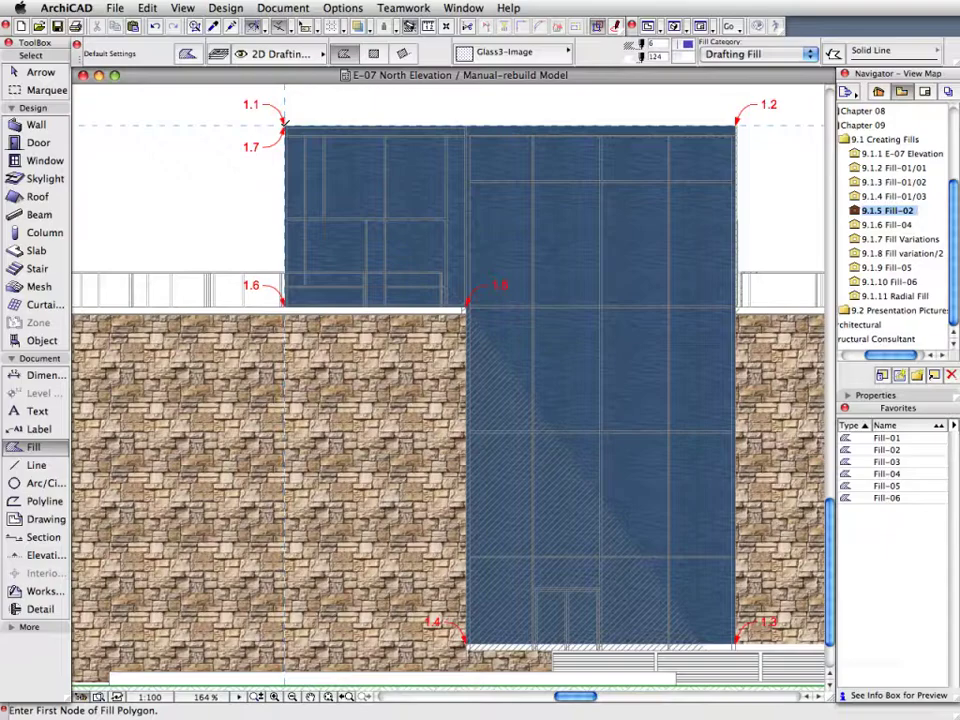
Load the Fill-03 favorite and examine the 50 % fill type's availability, appearance and translucency settings
{"action": "left_click", "coordinate": [853, 466]}
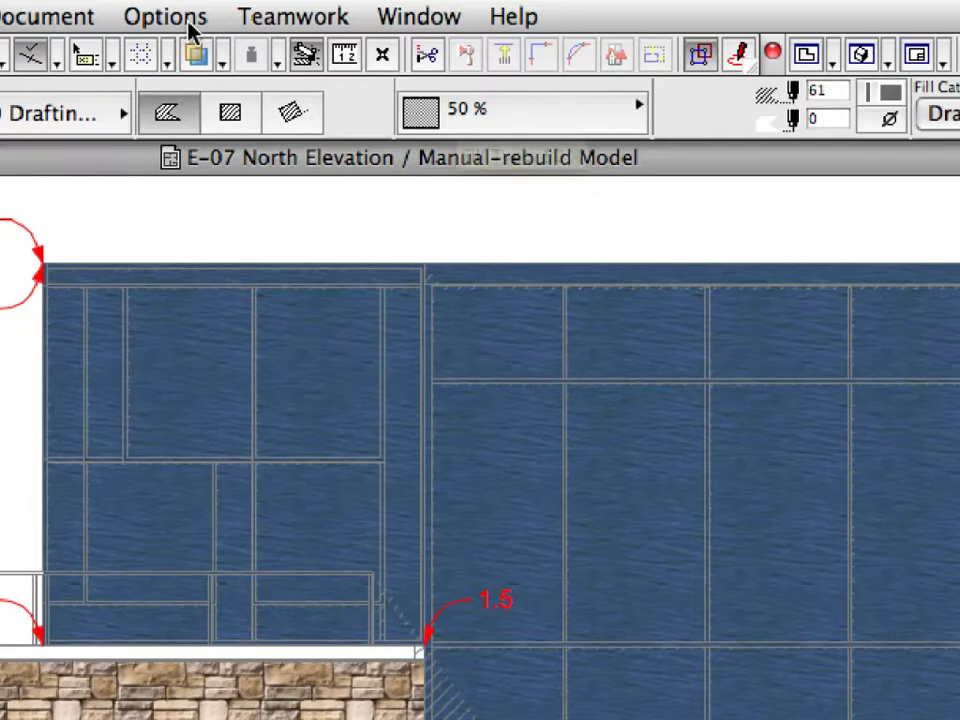
{"action": "left_click", "coordinate": [186, 22]}
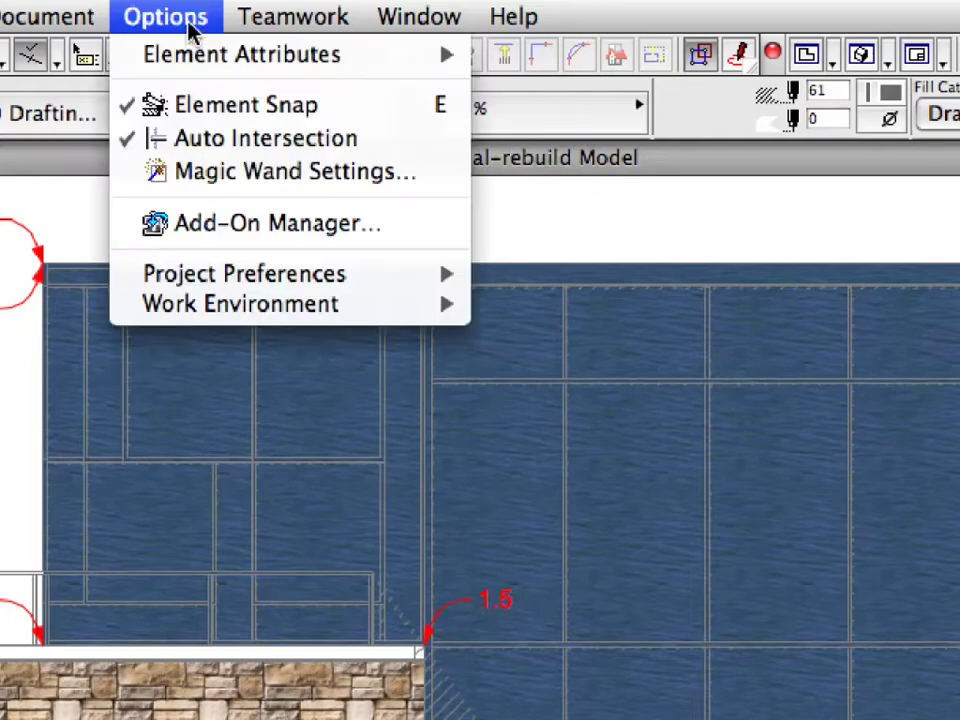
{"action": "mouse_move", "coordinate": [189, 56]}
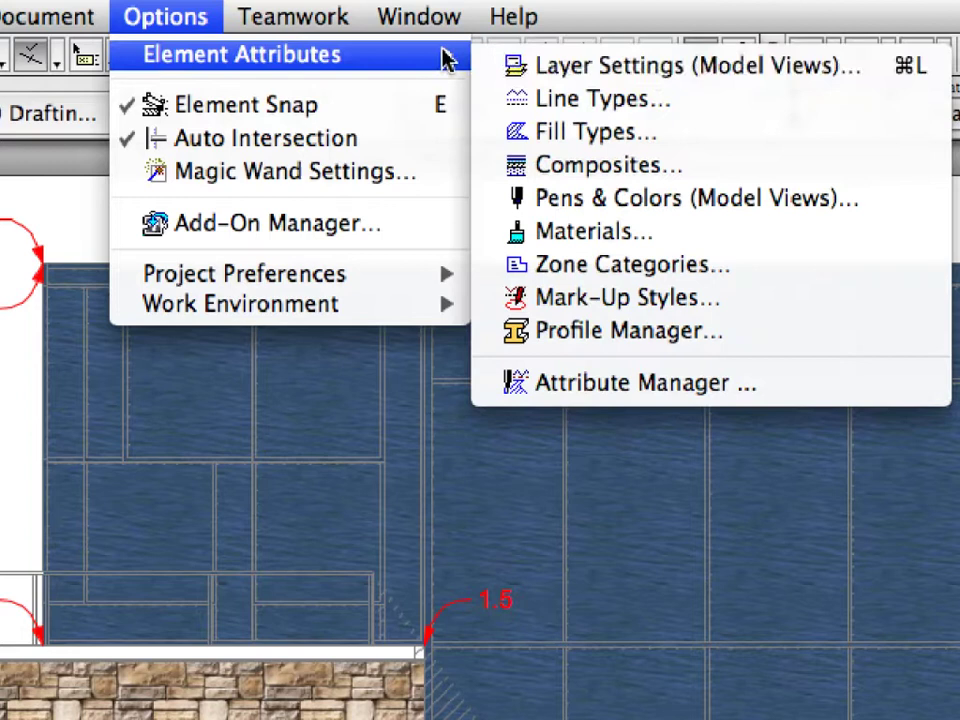
{"action": "left_click", "coordinate": [722, 135]}
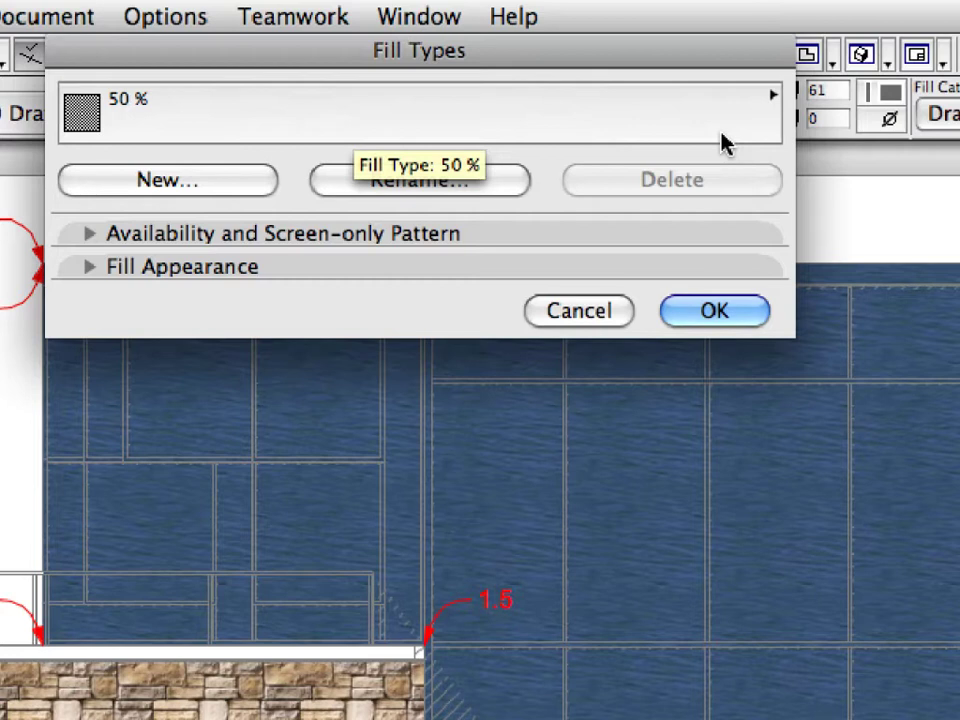
{"action": "left_click", "coordinate": [721, 133]}
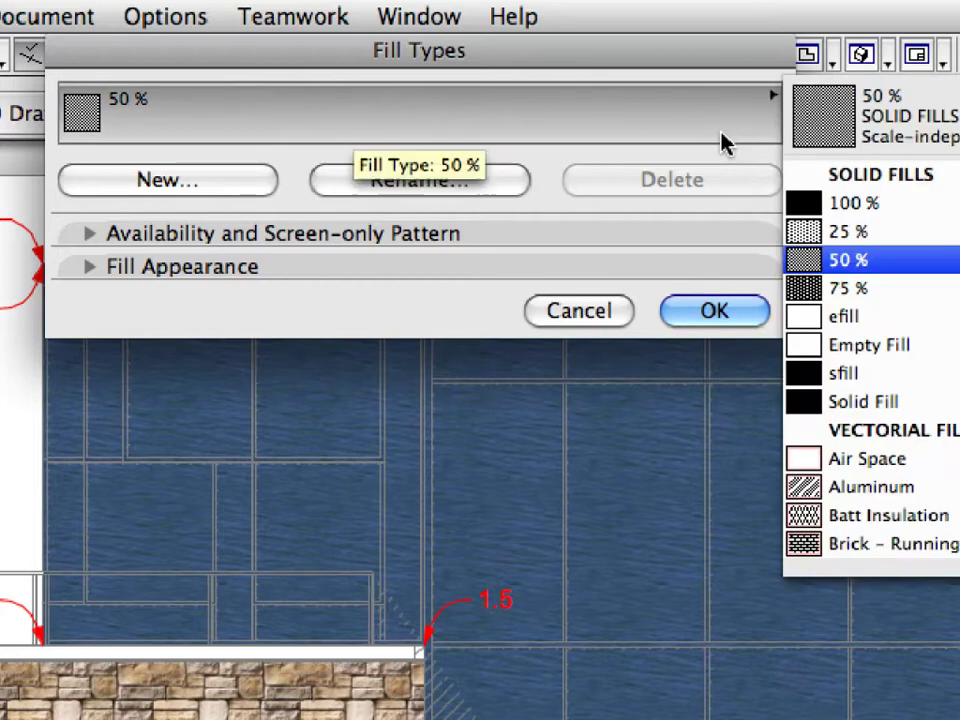
{"action": "left_click", "coordinate": [919, 266]}
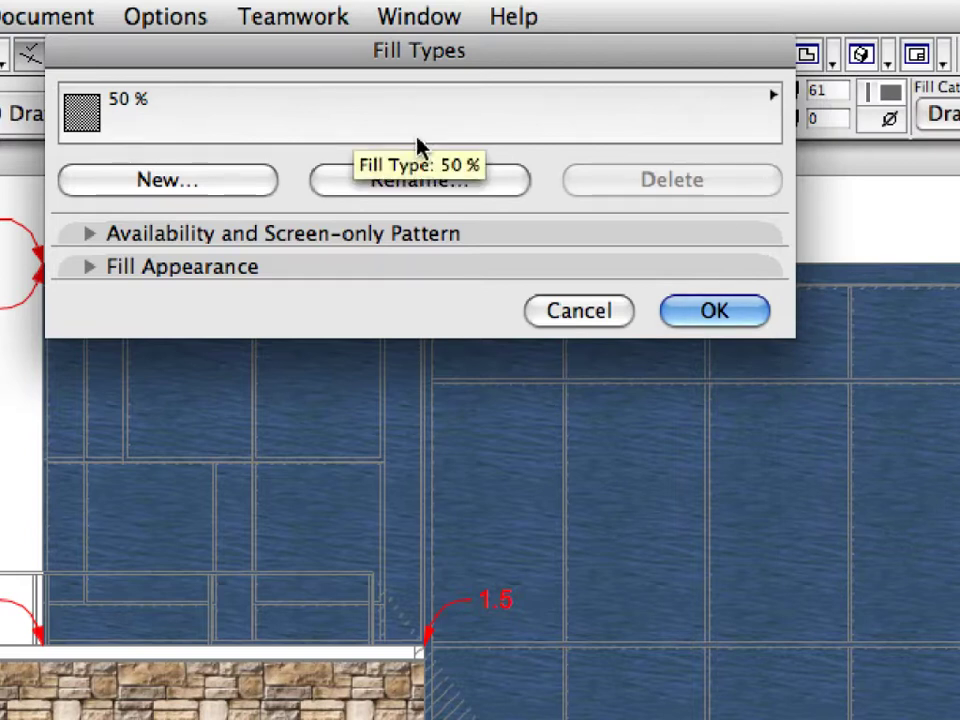
{"action": "left_click", "coordinate": [287, 276]}
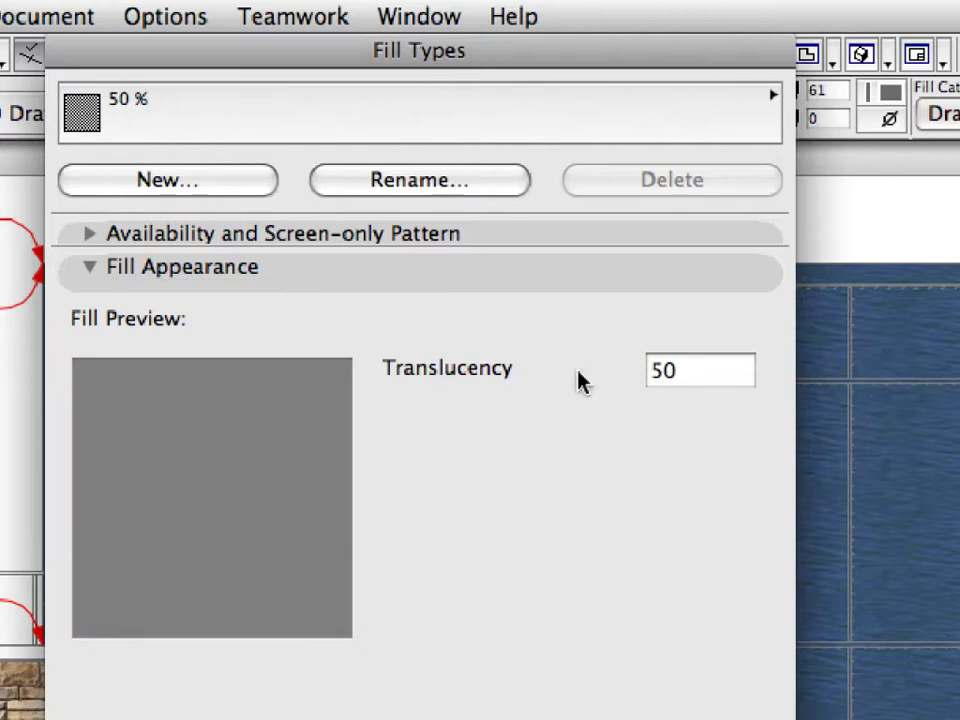
{"action": "double_click", "coordinate": [733, 377]}
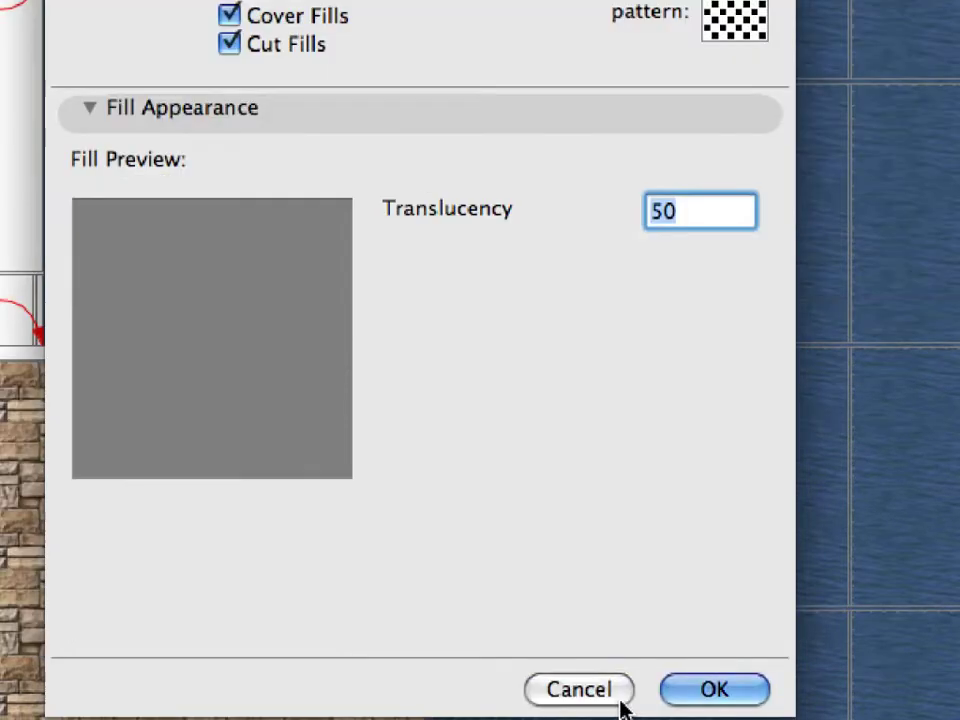
{"action": "left_click", "coordinate": [622, 700]}
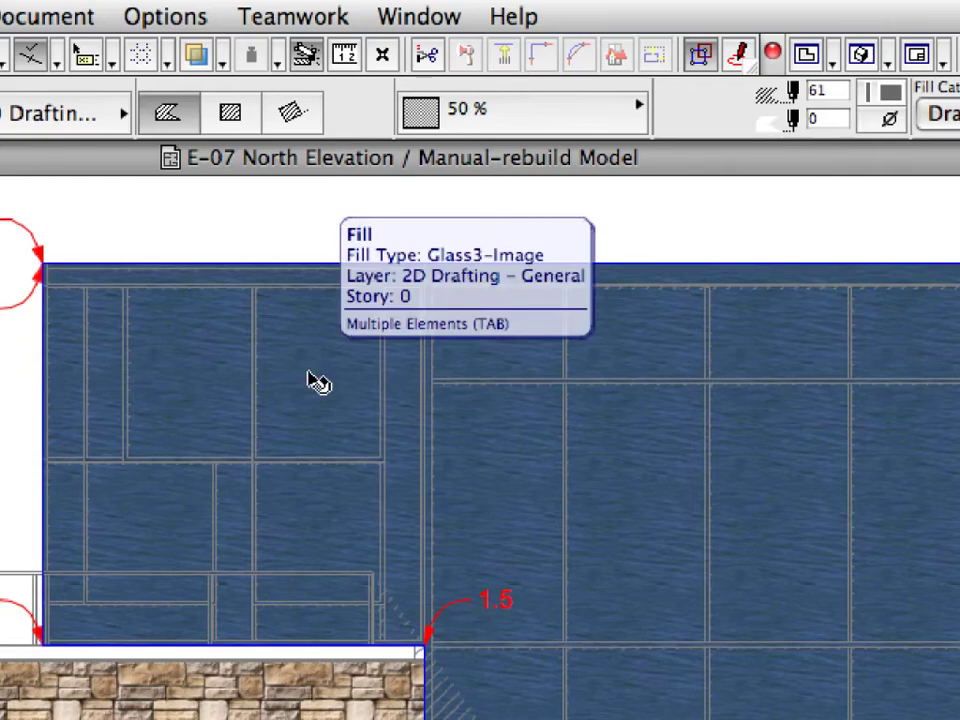
Drag a copy of the Glass3-Image fill on the glazed facade, placing it directly over the original
{"action": "left_click", "coordinate": [310, 376]}
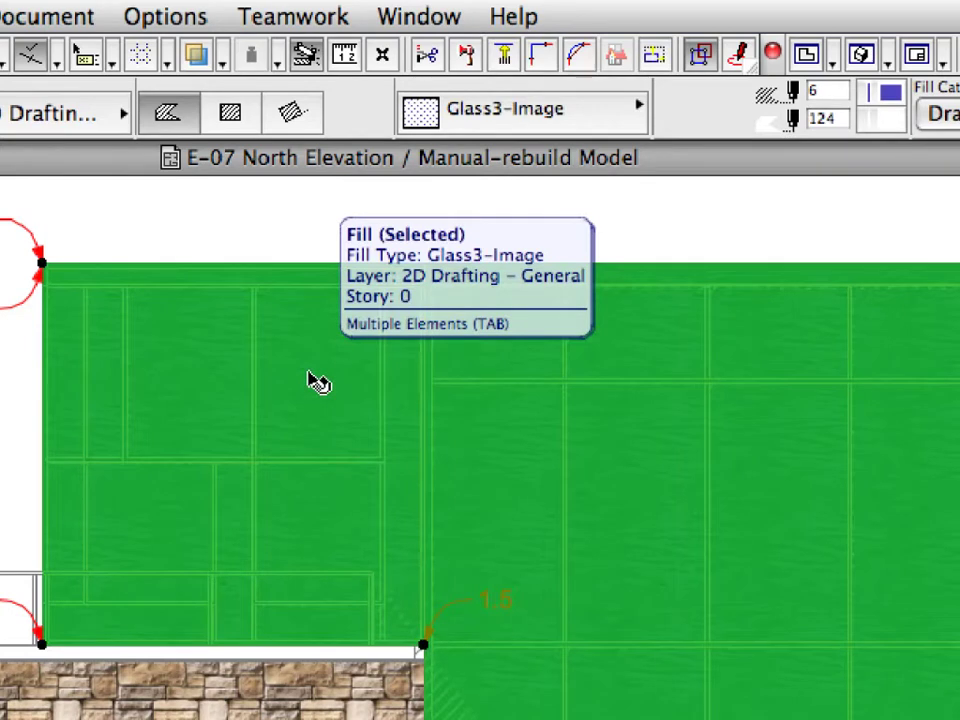
{"action": "right_click", "coordinate": [310, 378]}
{"action": "mouse_move", "coordinate": [185, 451]}
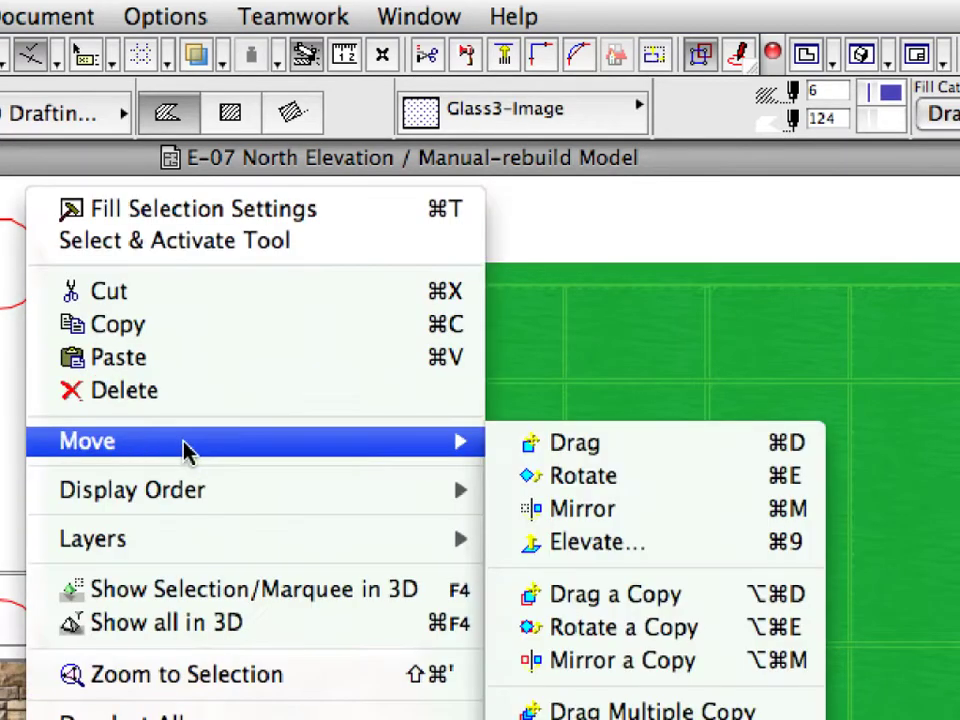
{"action": "left_click", "coordinate": [720, 598]}
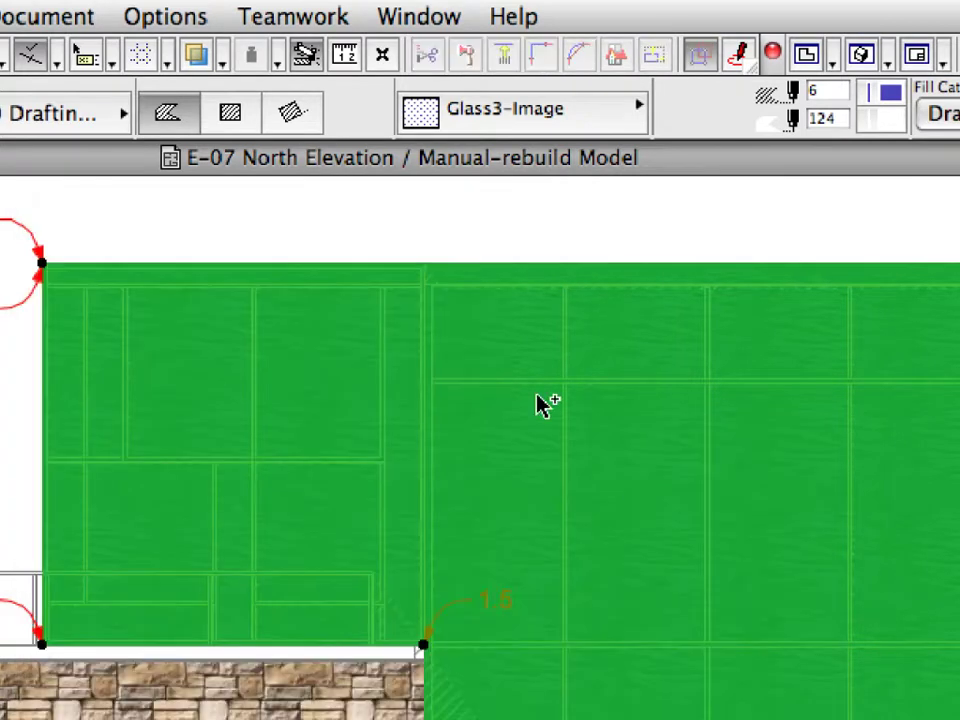
{"action": "left_click", "coordinate": [335, 225]}
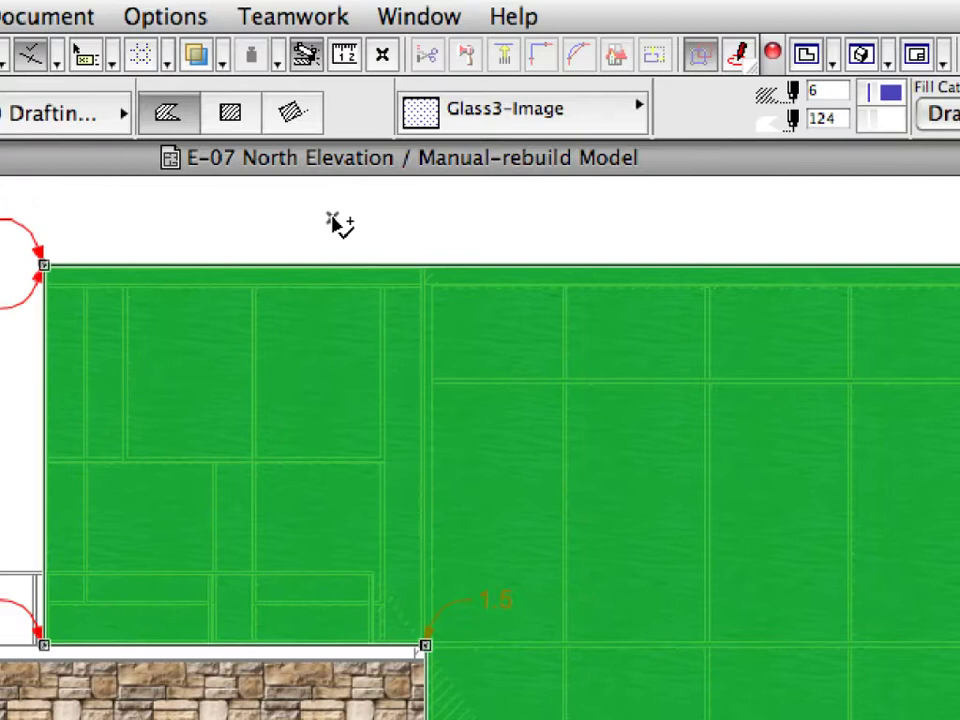
{"action": "left_click", "coordinate": [332, 217]}
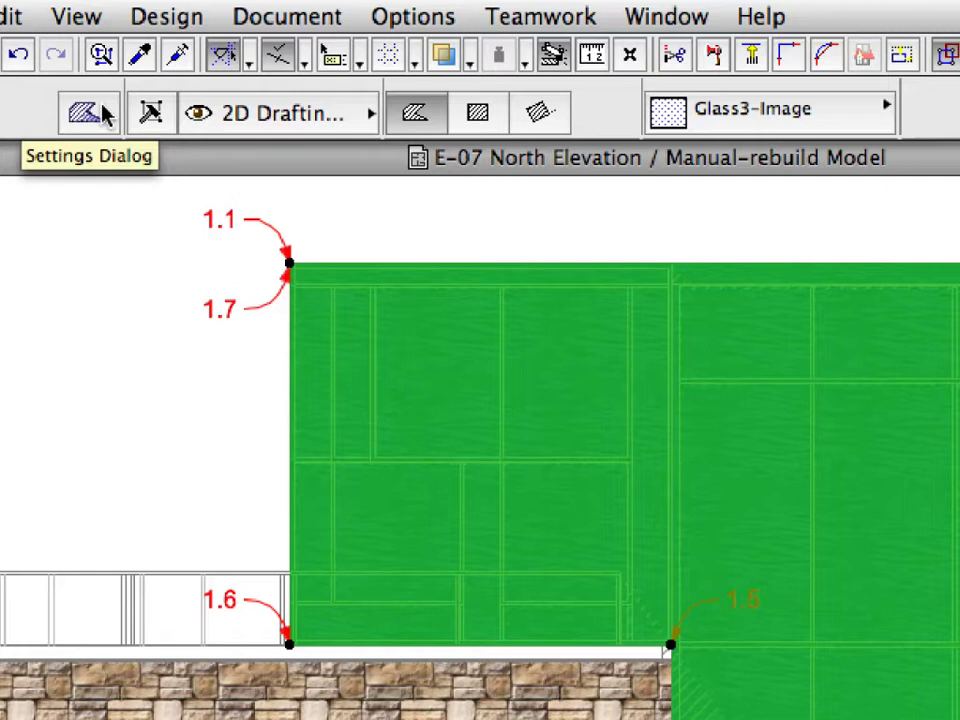
Change the selected copy's fill type to 50 % and its cover fill pen to 61
{"action": "left_click", "coordinate": [105, 113]}
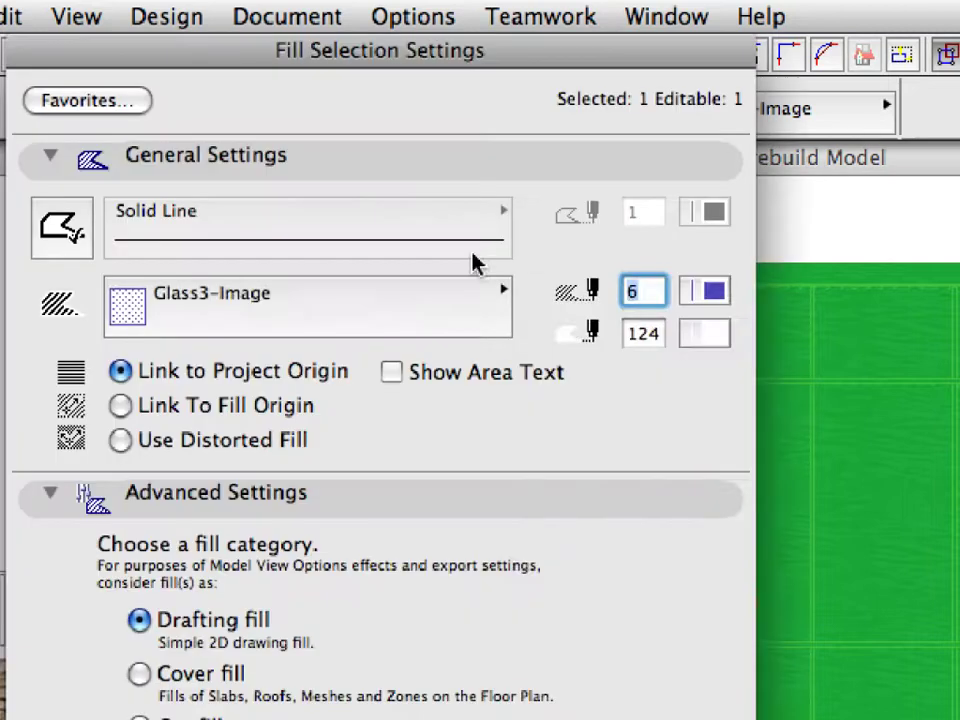
{"action": "left_click", "coordinate": [477, 302]}
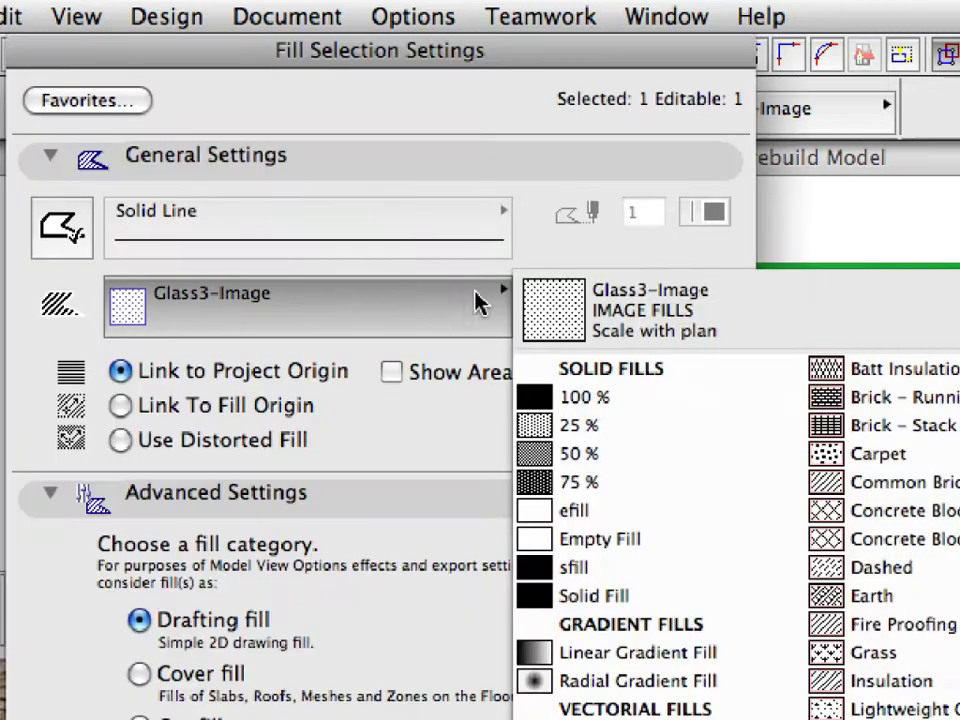
{"action": "left_click", "coordinate": [622, 470]}
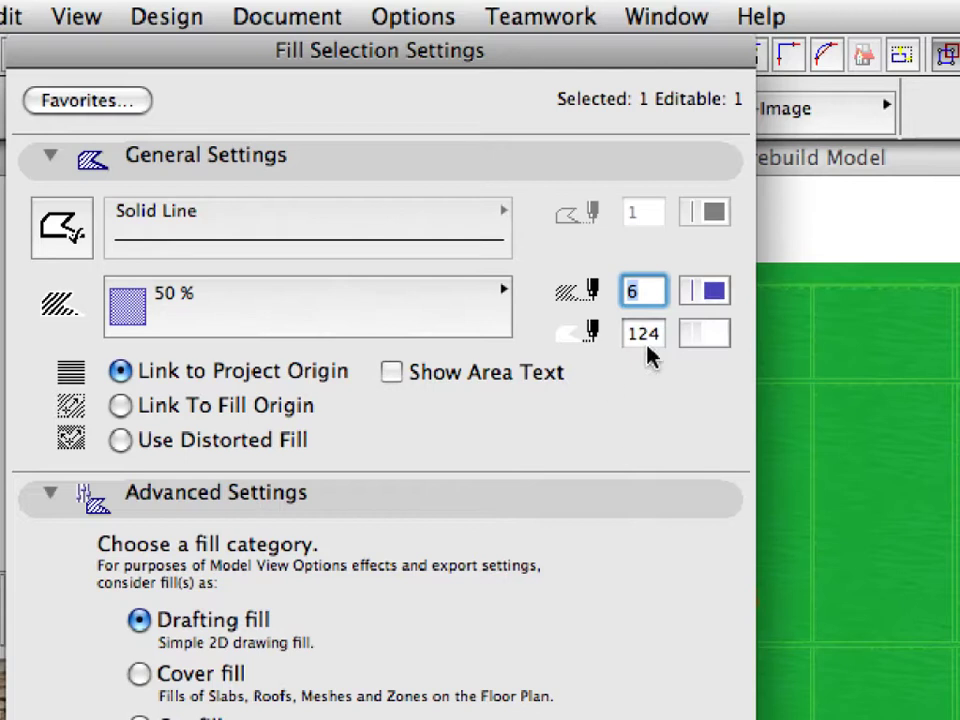
{"action": "left_click", "coordinate": [716, 296]}
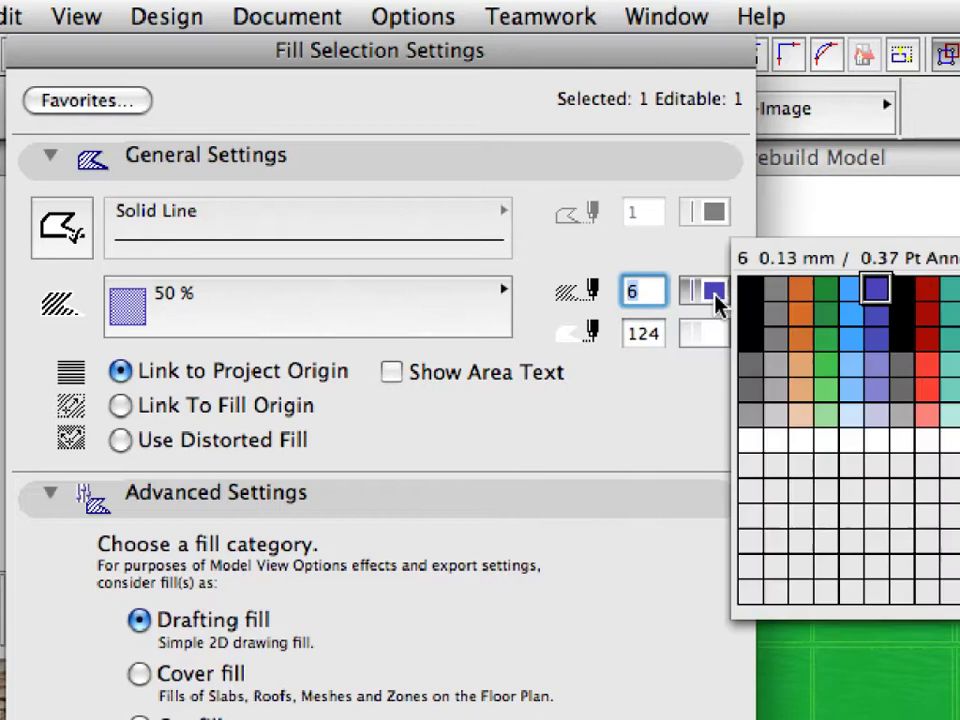
{"action": "left_click", "coordinate": [752, 366]}
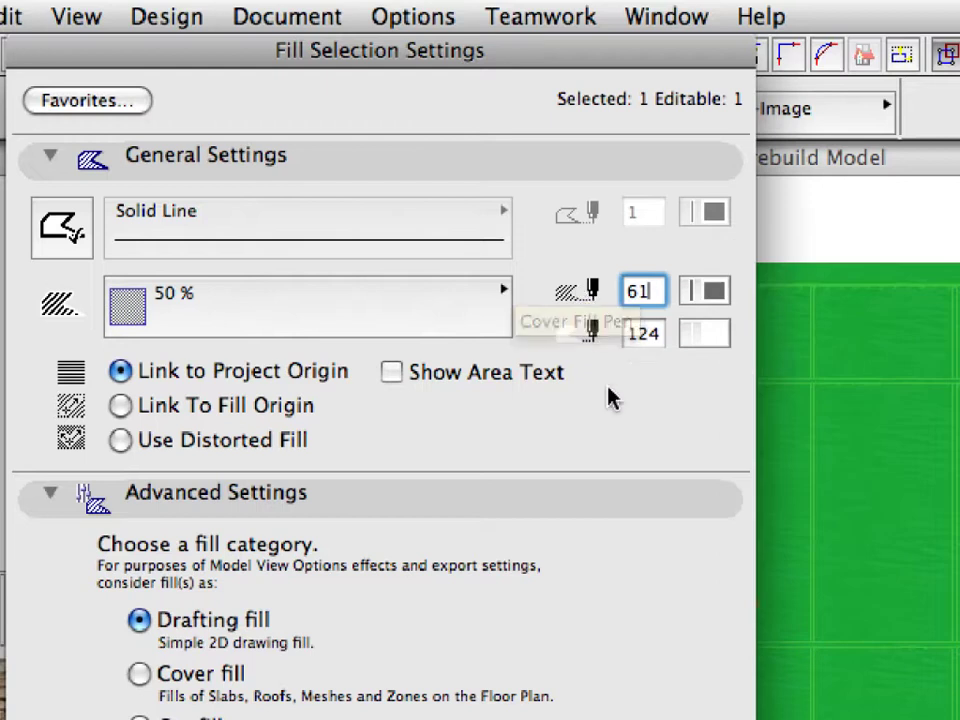
Set the copy's fill background pen to 0 (Transparent), apply the settings and deselect the fill
{"action": "left_click", "coordinate": [645, 335]}
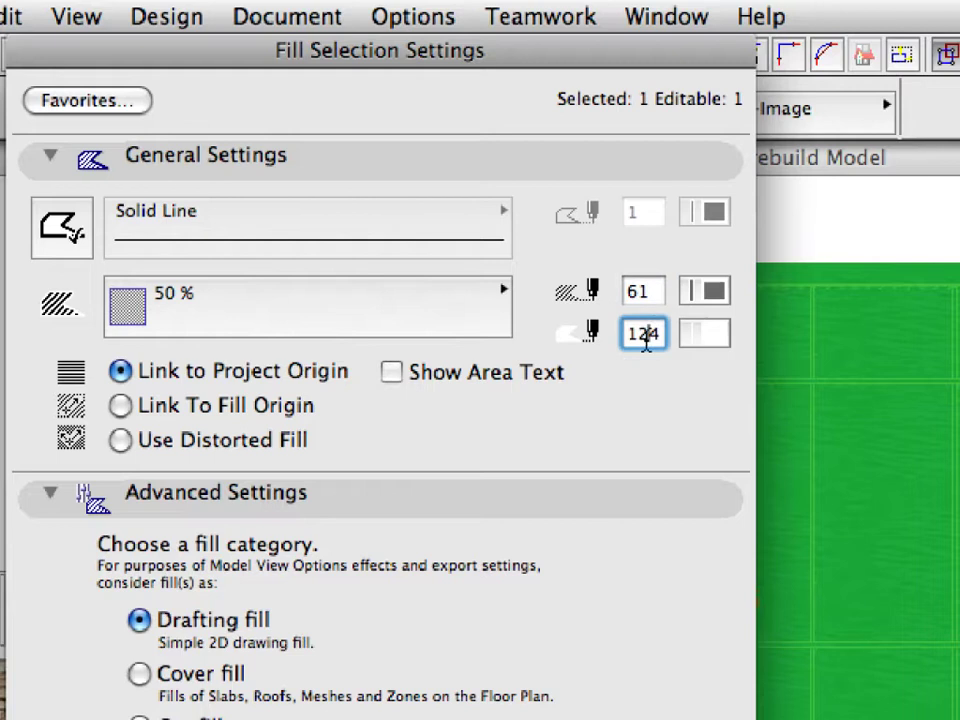
{"action": "left_click", "coordinate": [702, 334]}
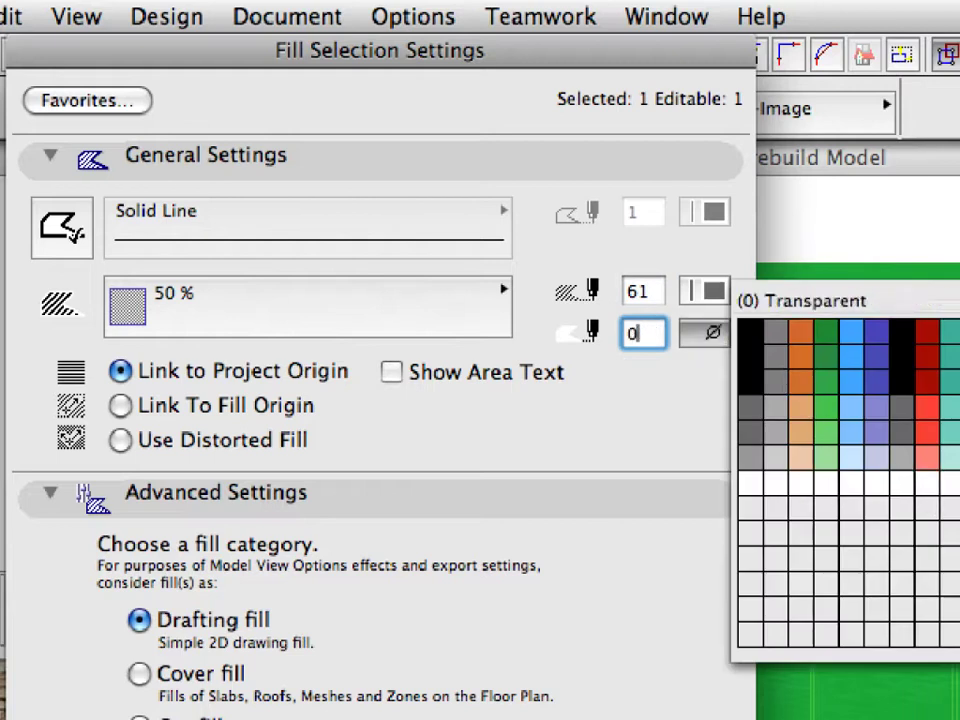
{"action": "left_click", "coordinate": [803, 516]}
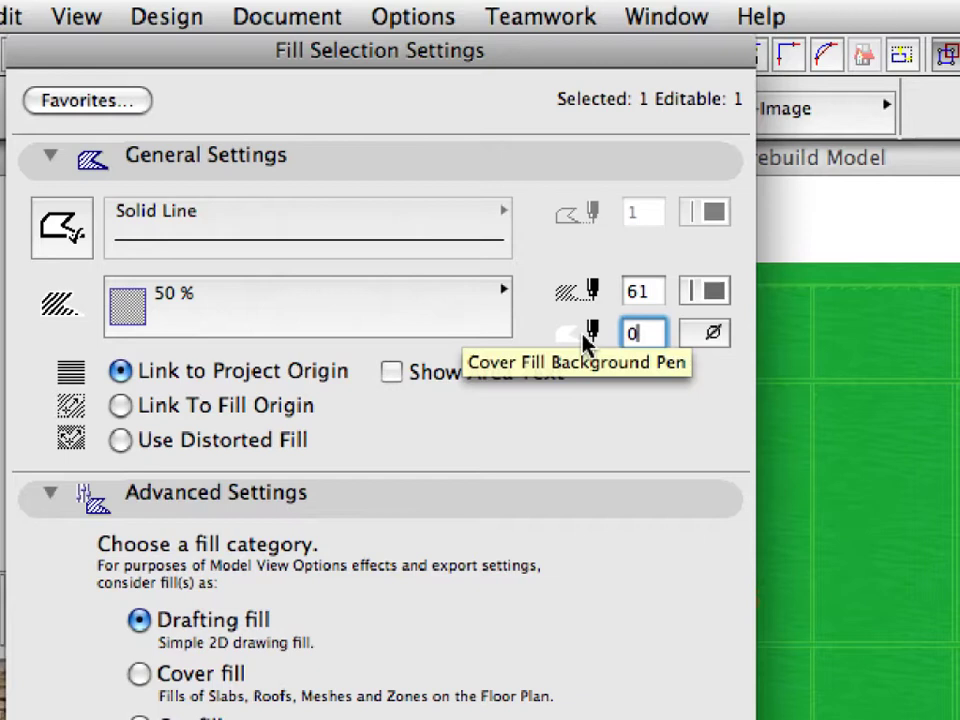
{"action": "left_click", "coordinate": [394, 505]}
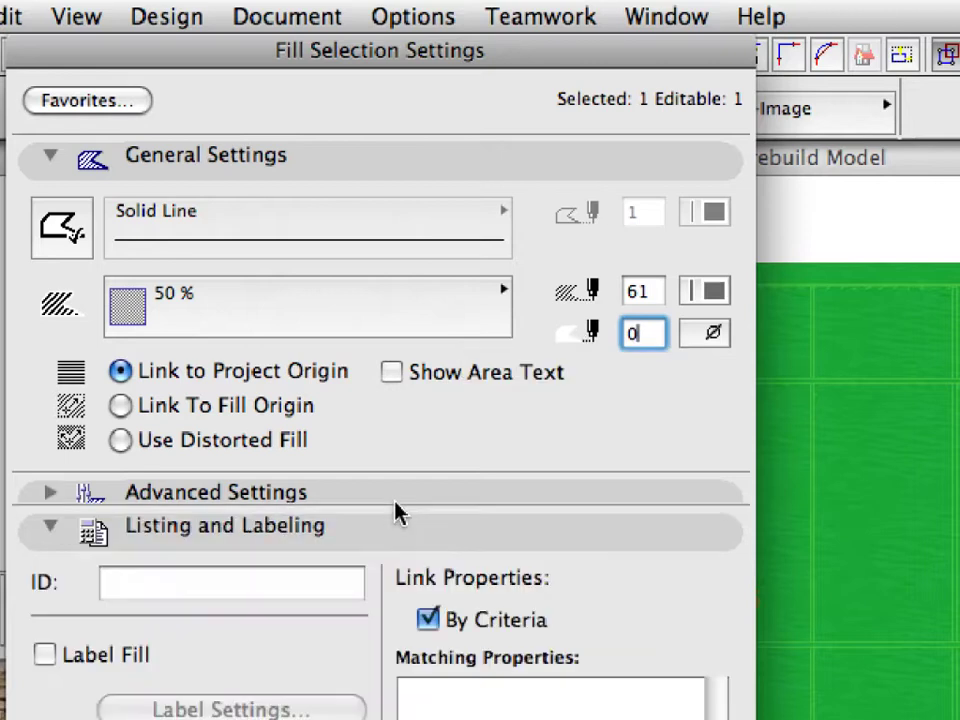
{"action": "left_click", "coordinate": [394, 522]}
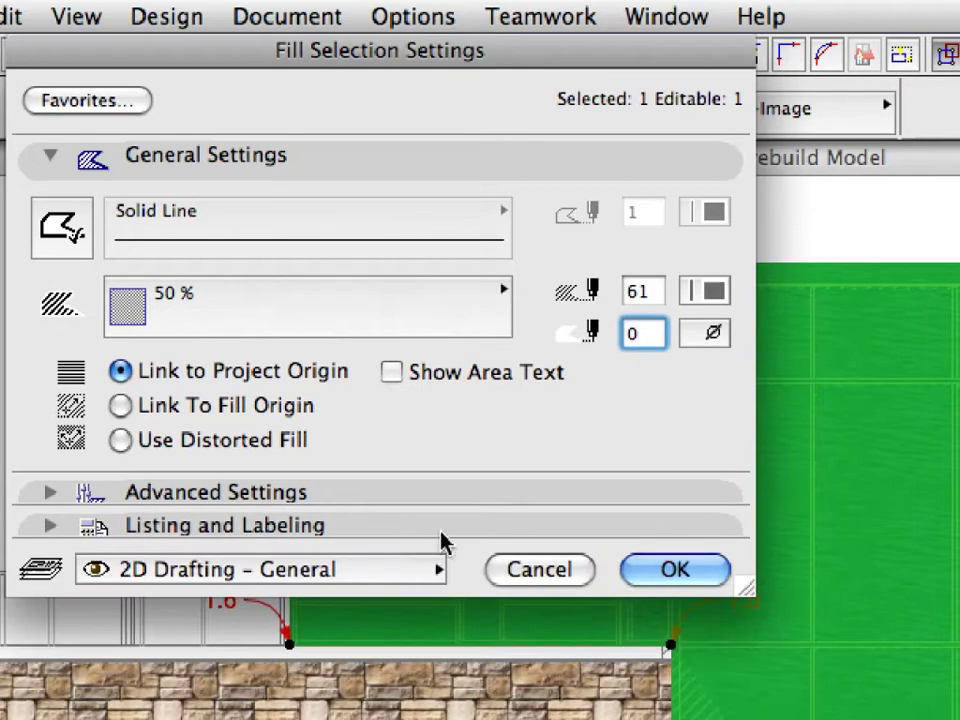
{"action": "left_click", "coordinate": [696, 574]}
{"action": "left_click", "coordinate": [586, 231]}
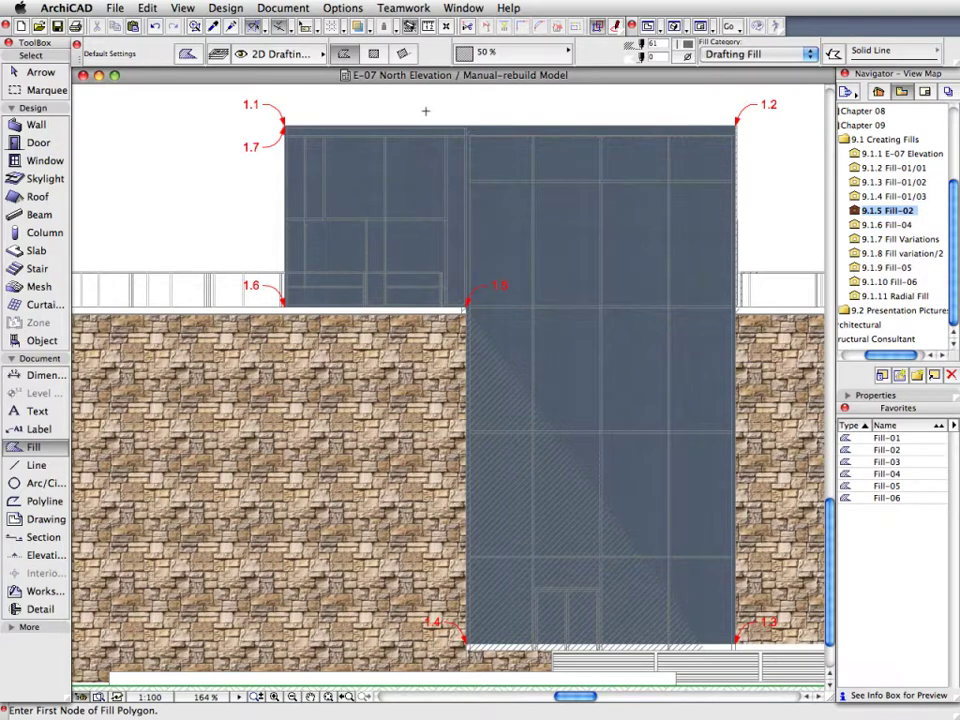
In the 9.1.6 Fill-04 view, draw a rectangular earth fill from point 1.1 to 1.2 with the Fill-04 favorite
{"action": "left_click", "coordinate": [881, 225]}
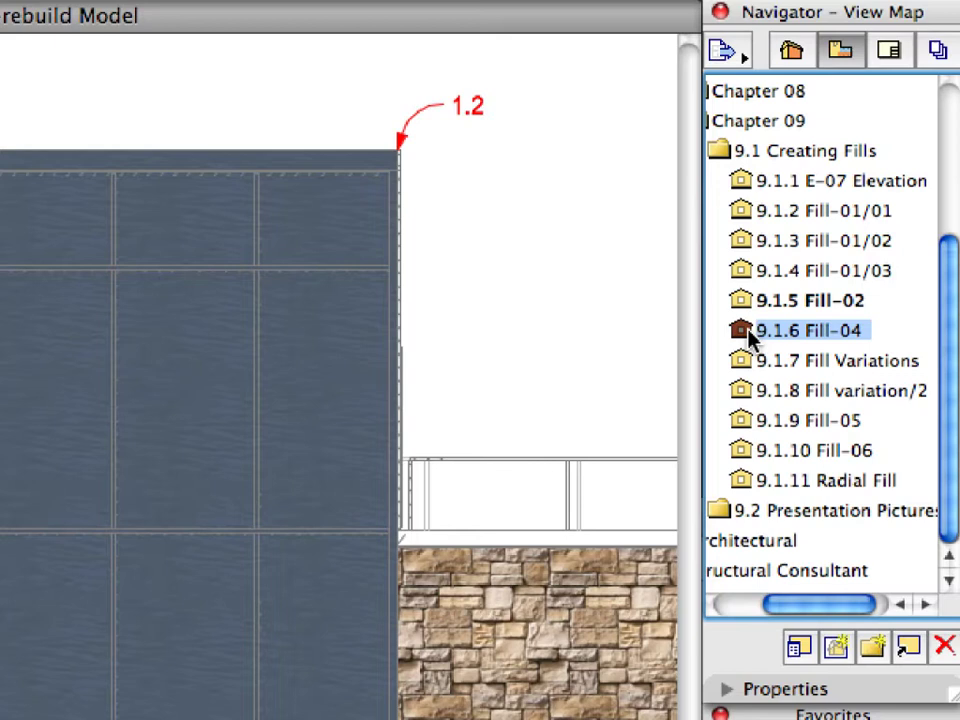
{"action": "double_click", "coordinate": [891, 225]}
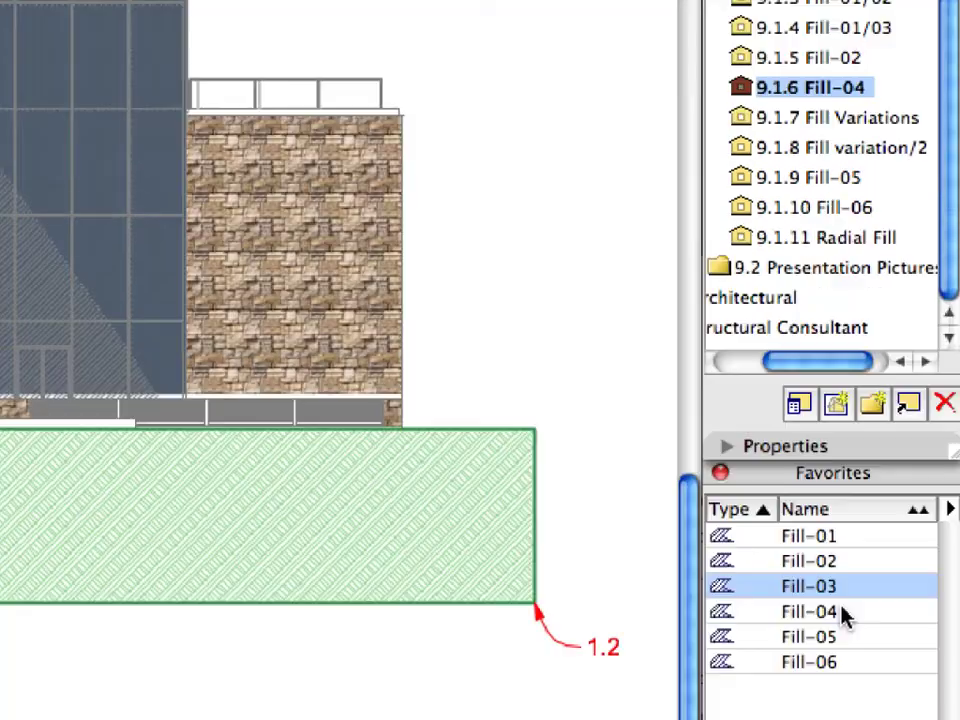
{"action": "left_click", "coordinate": [842, 612]}
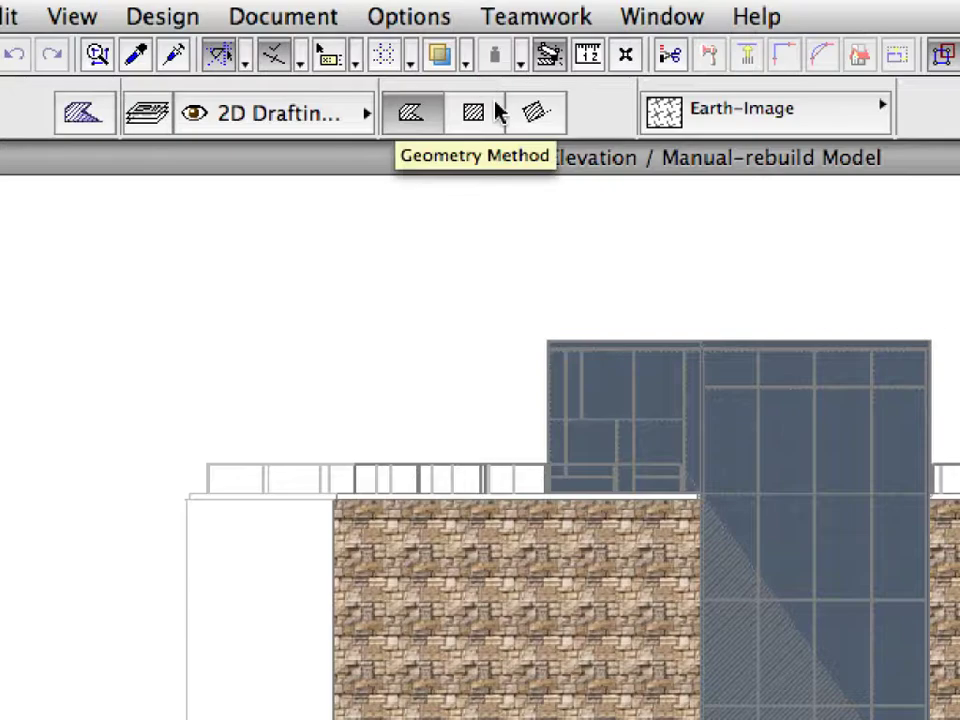
{"action": "left_click", "coordinate": [494, 110]}
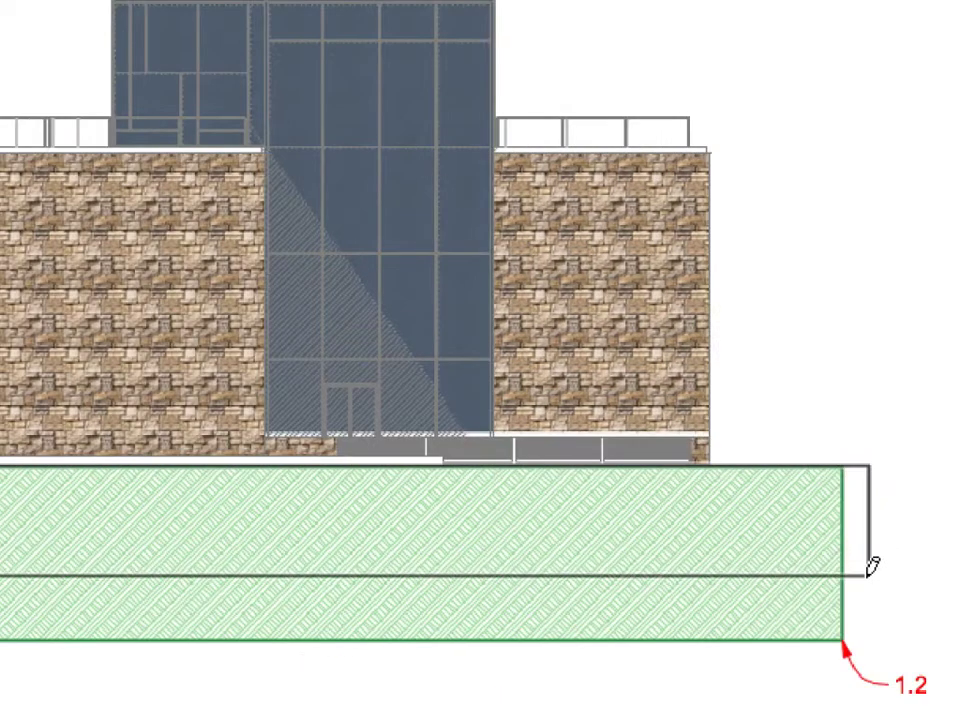
{"action": "left_click", "coordinate": [845, 638]}
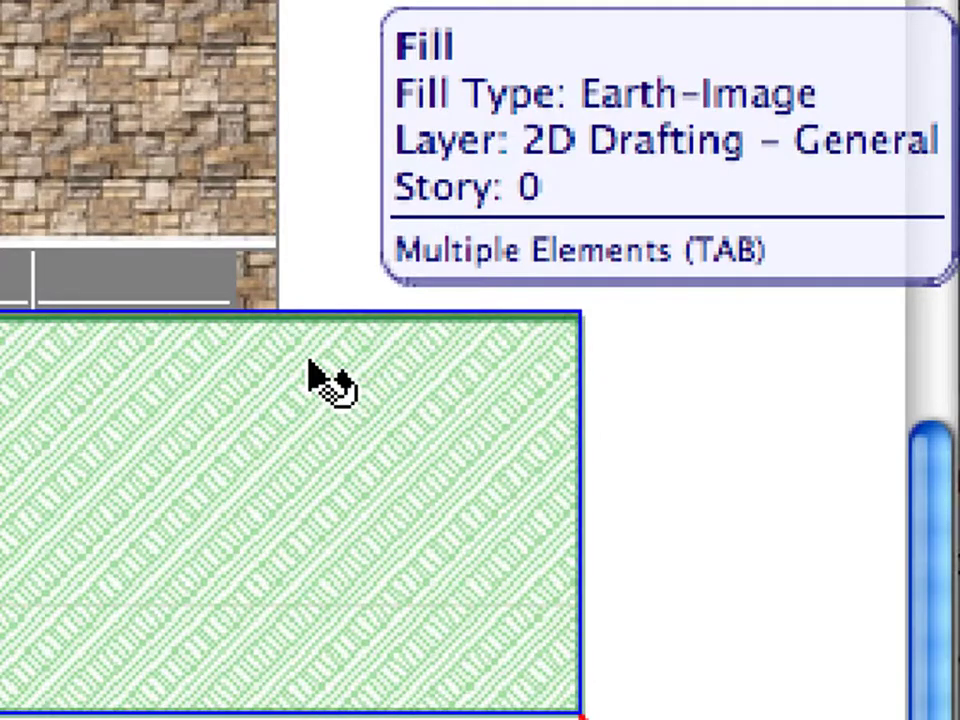
Select the Earth-Image fill rather than the overlapping mesh and bring it to the front of the display order
{"action": "key", "text": "Tab"}
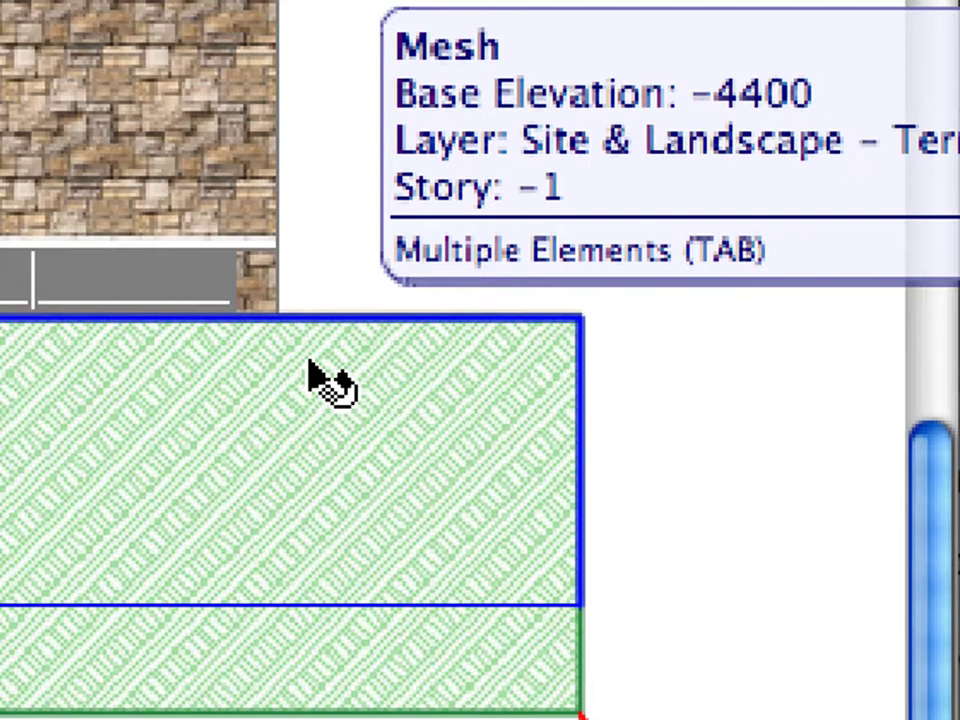
{"action": "key", "text": "Tab"}
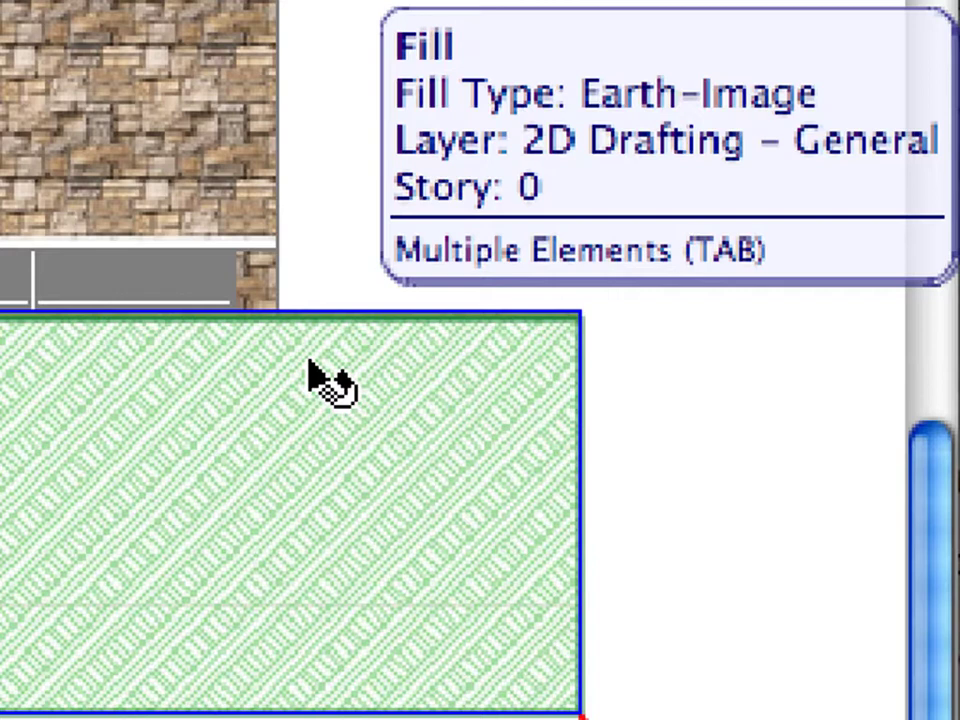
{"action": "left_click", "coordinate": [318, 377]}
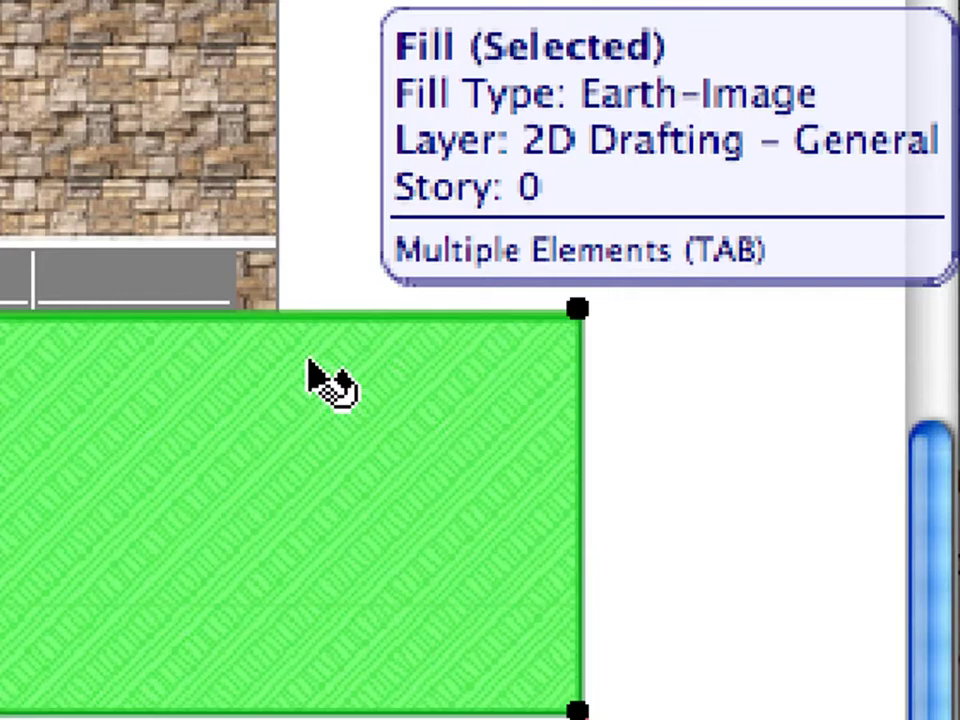
{"action": "right_click", "coordinate": [26, 30]}
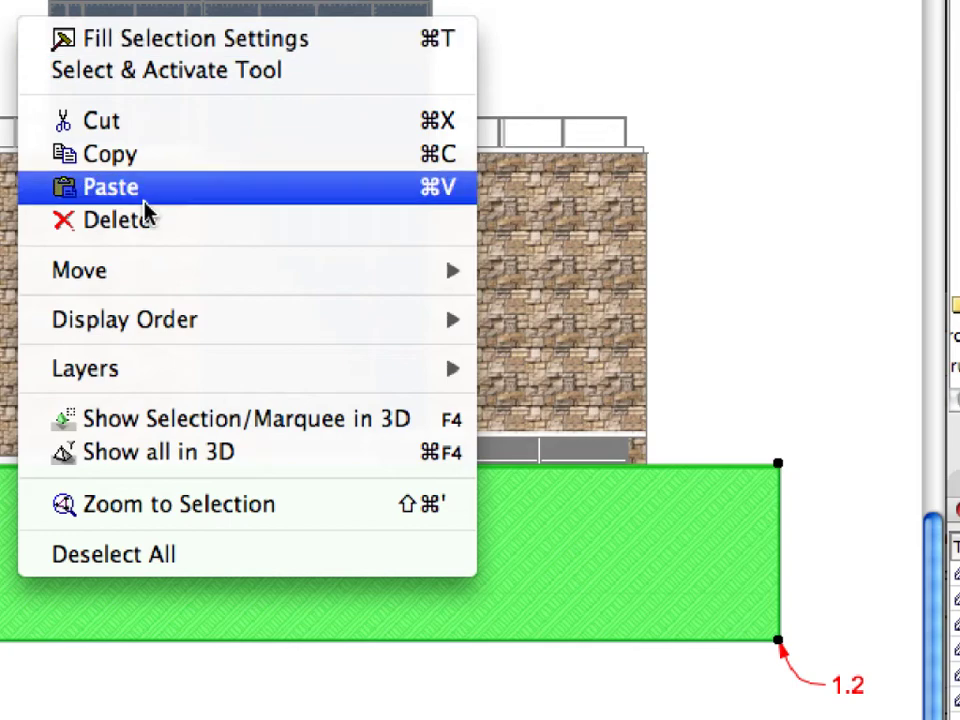
{"action": "mouse_move", "coordinate": [312, 335]}
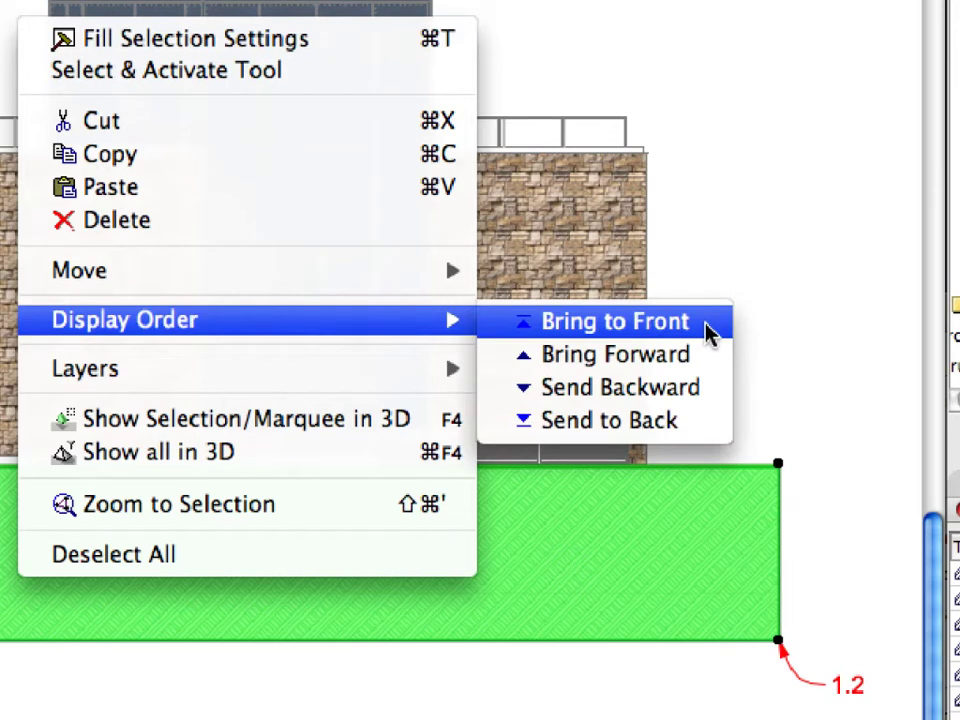
{"action": "left_click", "coordinate": [615, 321]}
{"action": "left_click", "coordinate": [706, 325]}
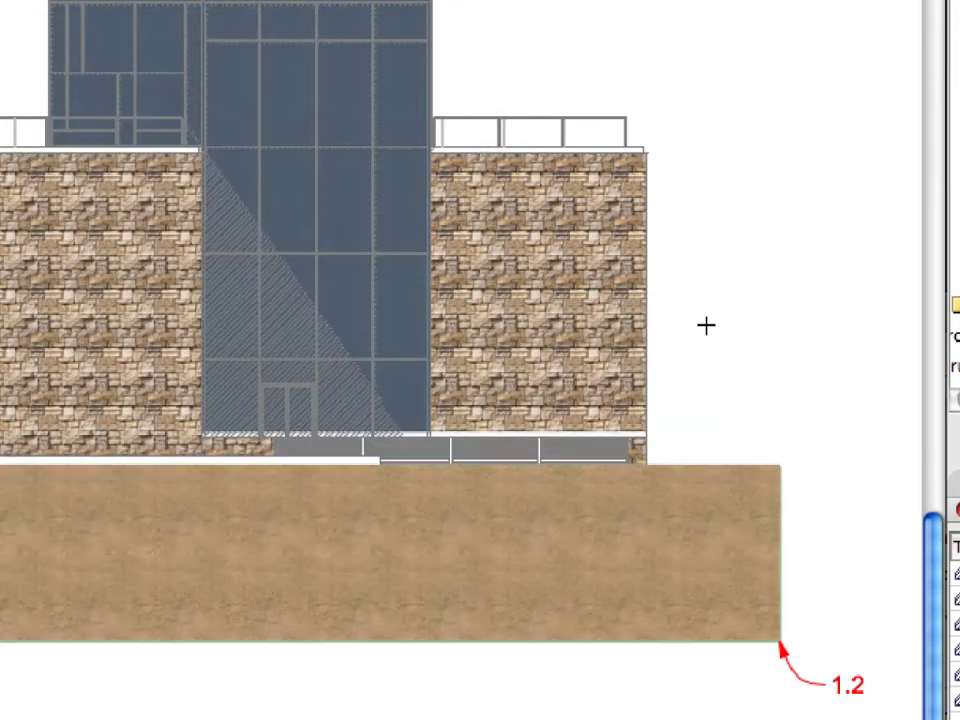
Switch the Earth-Image fill's pattern orientation to Use Distorted Fill
{"action": "left_click", "coordinate": [592, 556]}
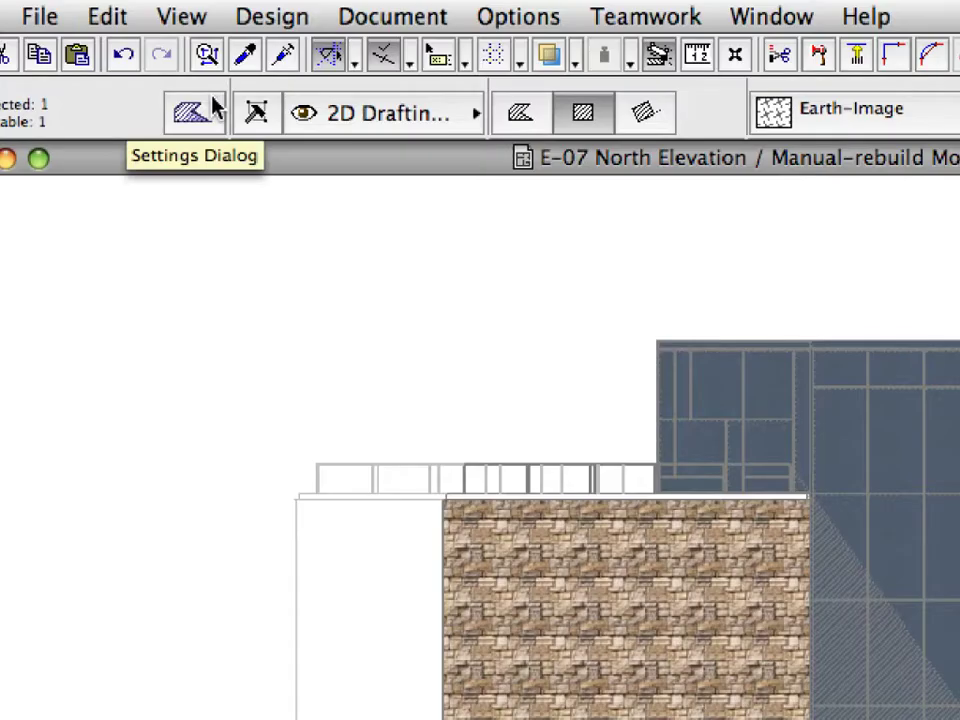
{"action": "left_click", "coordinate": [214, 108]}
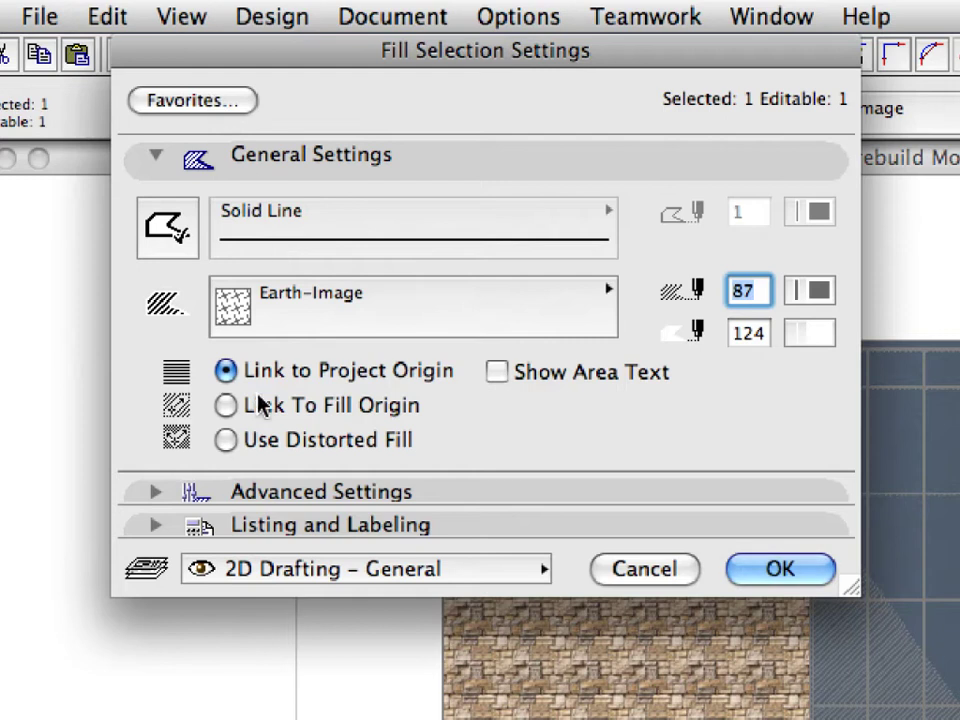
{"action": "left_click", "coordinate": [227, 441]}
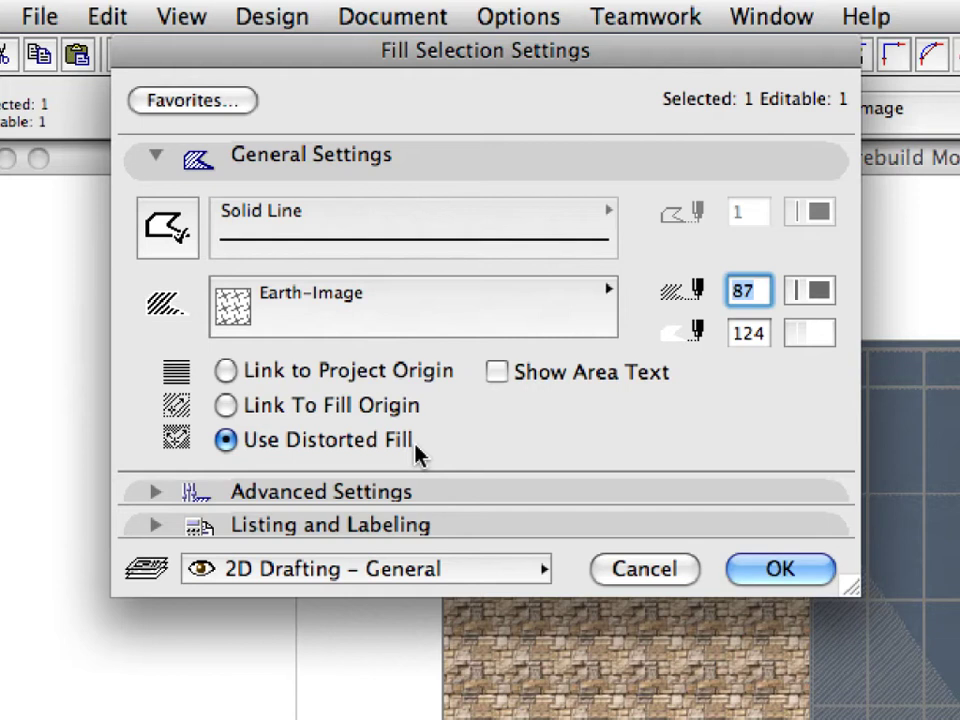
{"action": "left_click", "coordinate": [818, 578]}
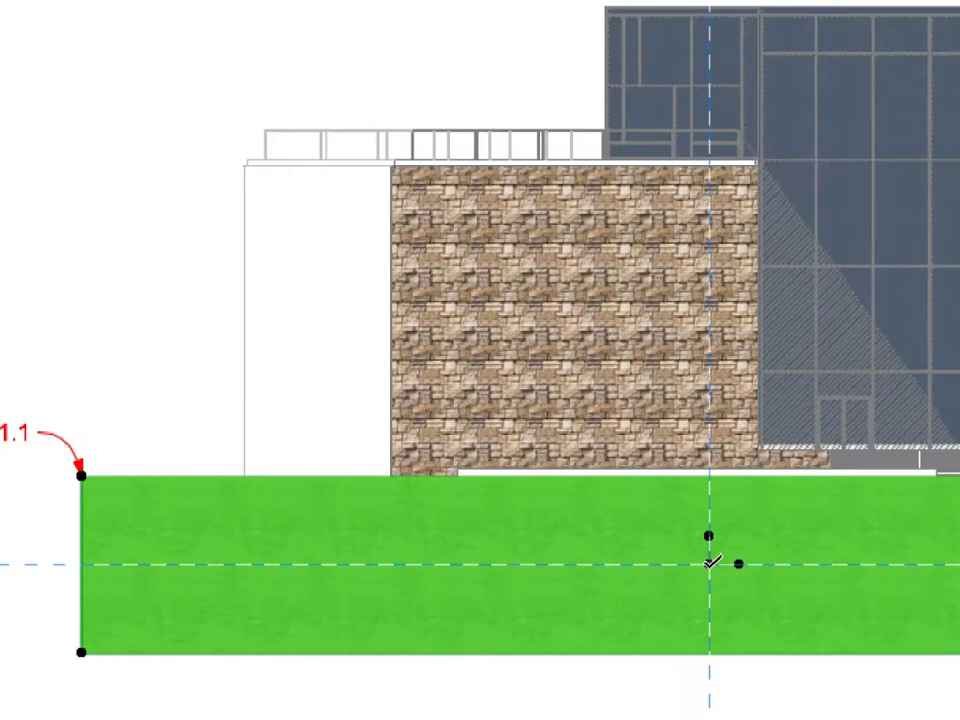
Move the earth fill's distortion handle horizontally to the left within the fill and reselect the fill
{"action": "left_click", "coordinate": [710, 563]}
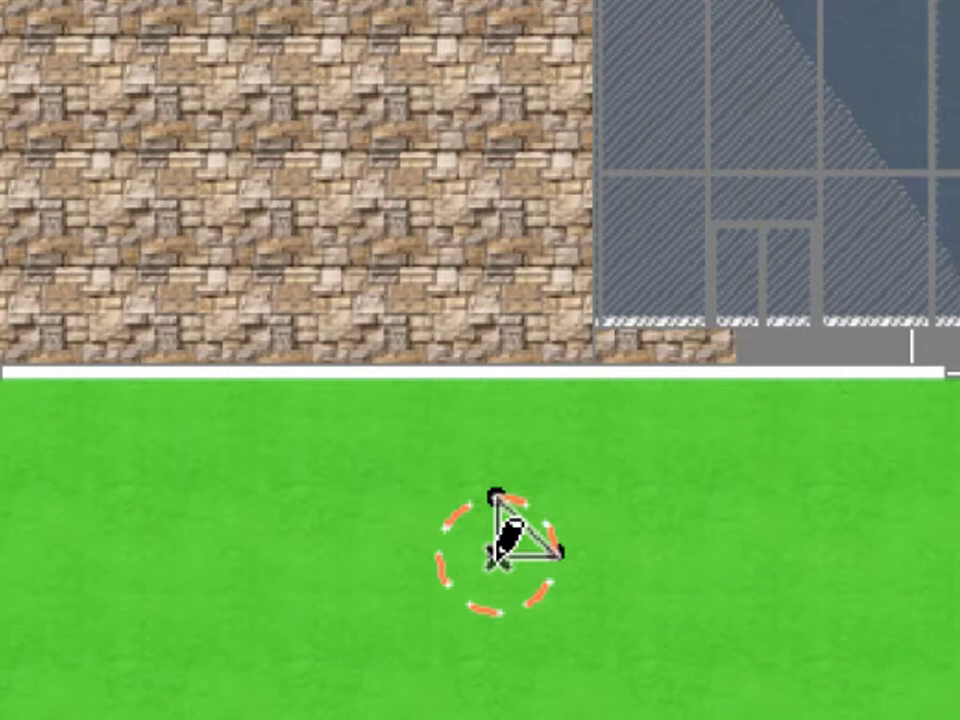
{"action": "left_click", "coordinate": [495, 497]}
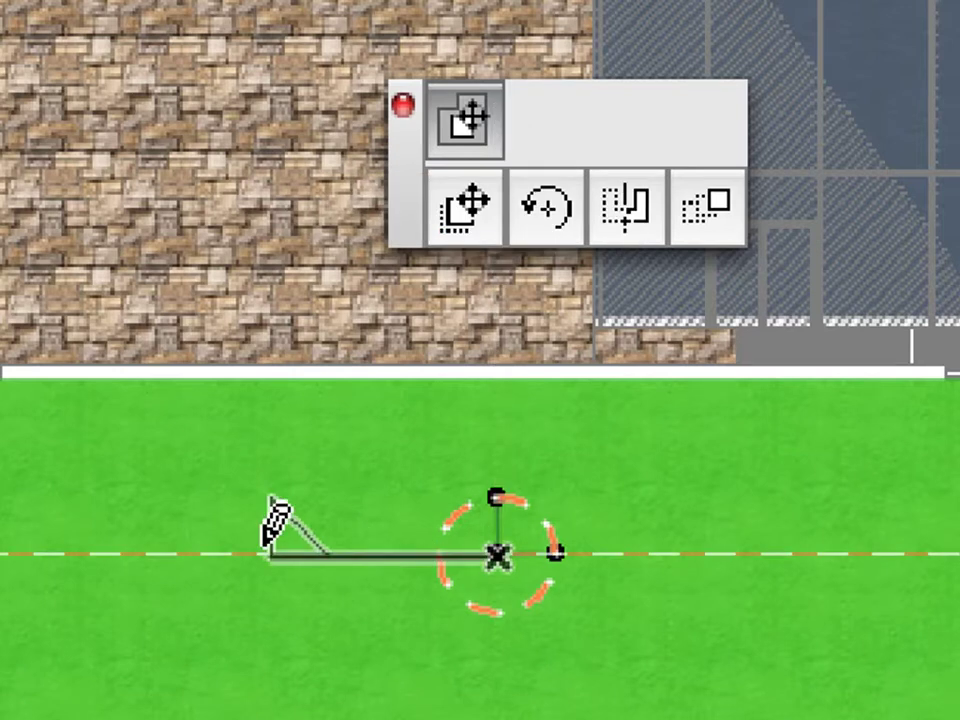
{"action": "left_click", "coordinate": [131, 552]}
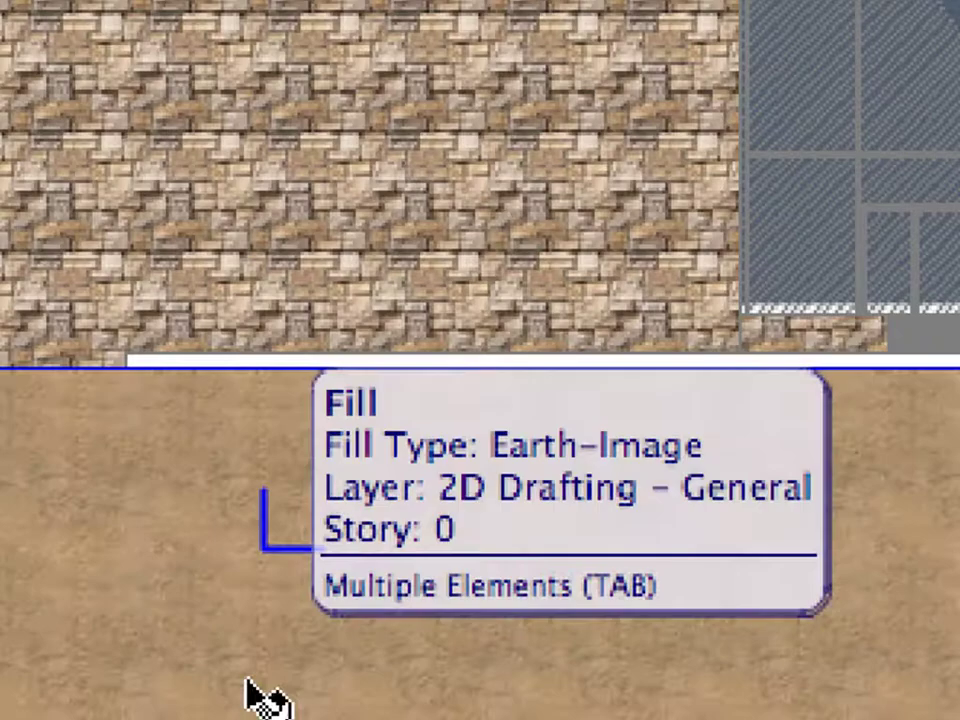
{"action": "left_click", "coordinate": [252, 693]}
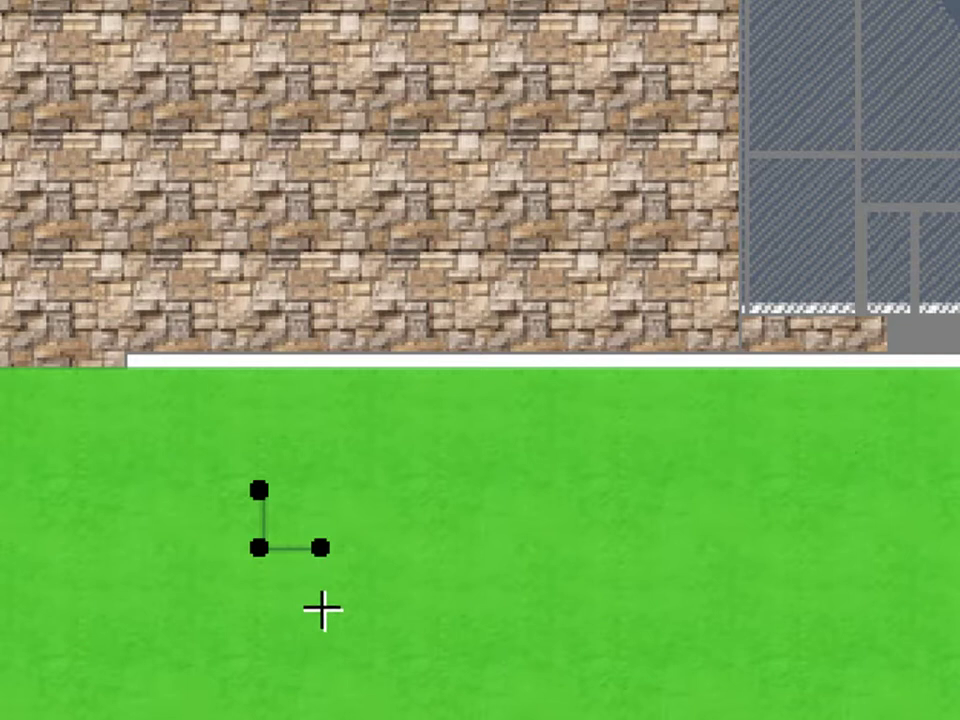
Move the origin of the earth fill's distortion handle to another point using Move sub-element
{"action": "left_click", "coordinate": [318, 548]}
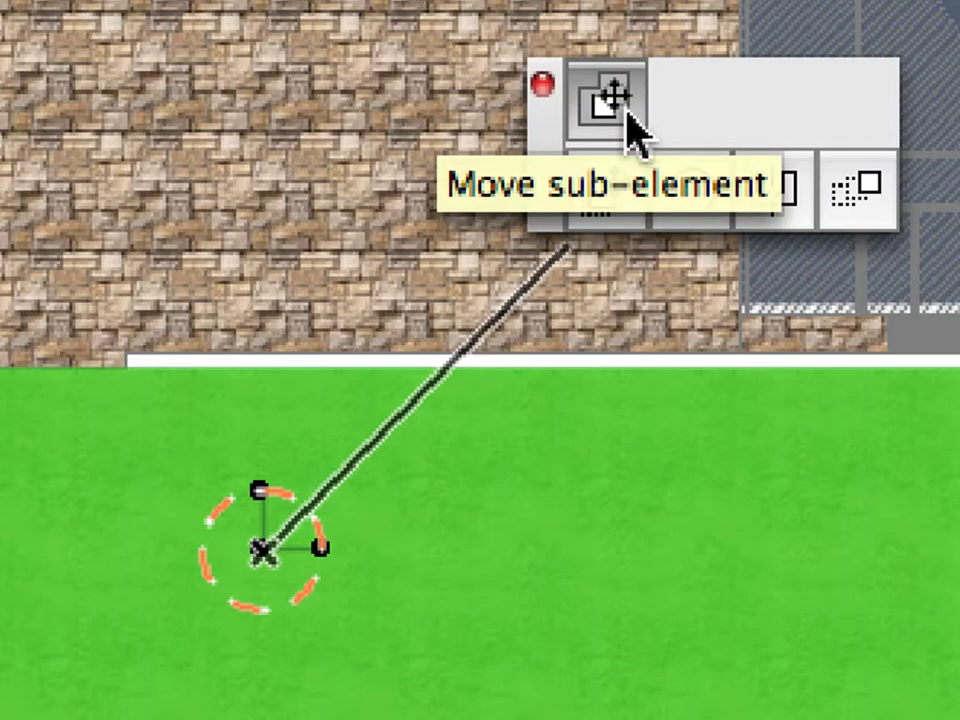
{"action": "left_click", "coordinate": [630, 188]}
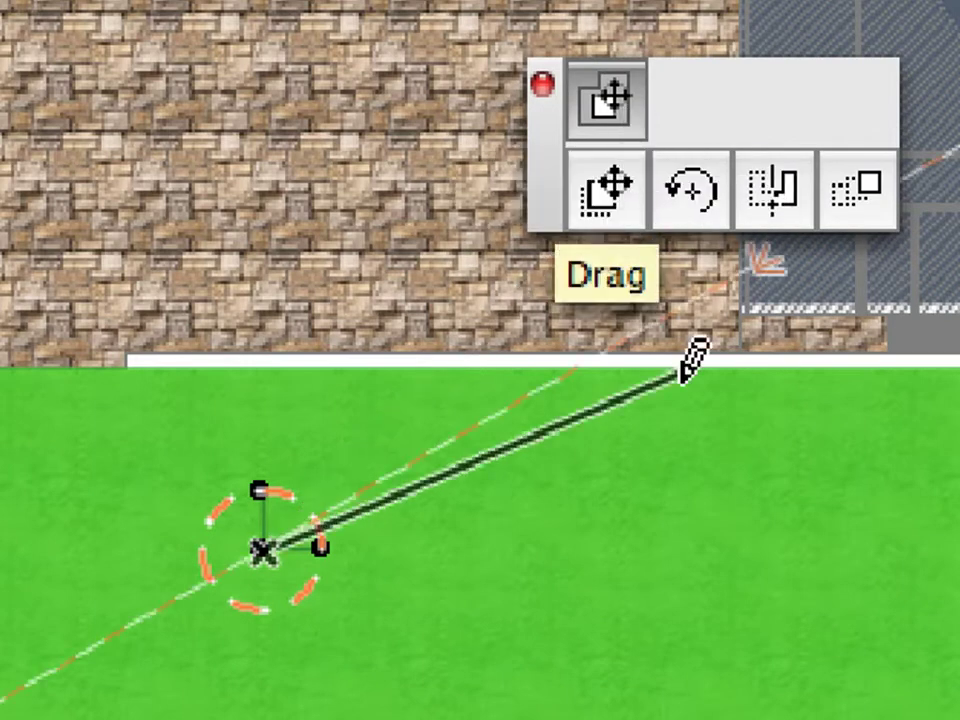
{"action": "left_click", "coordinate": [752, 640]}
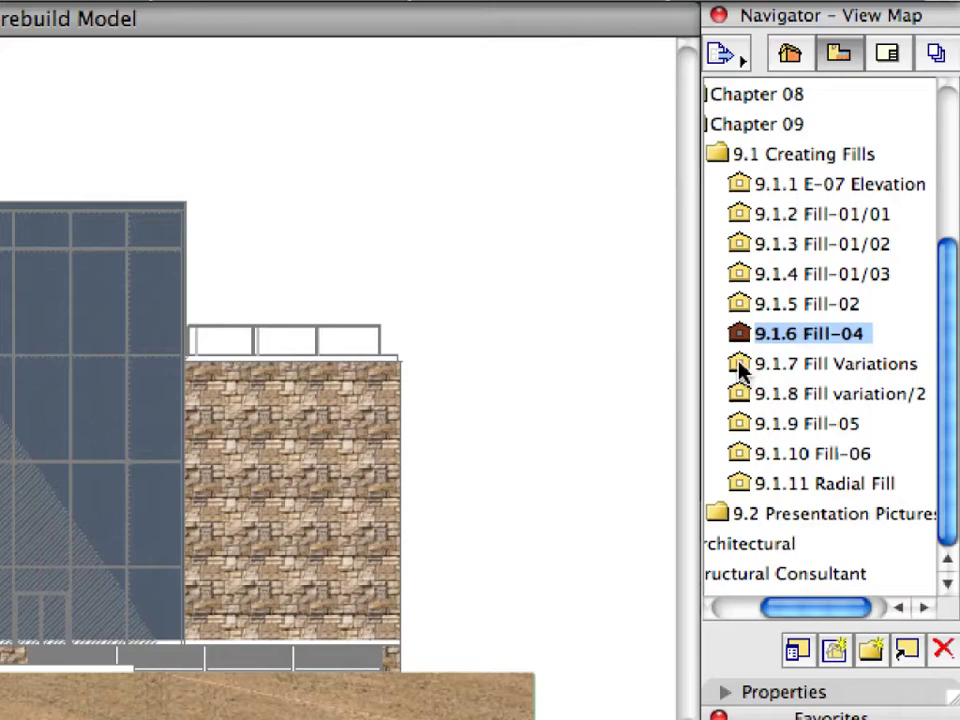
Open the 9.1.7 Fill Variations view and load the Fill w. Stone-Image Fill criteria set in Find & Select
{"action": "left_click", "coordinate": [863, 241]}
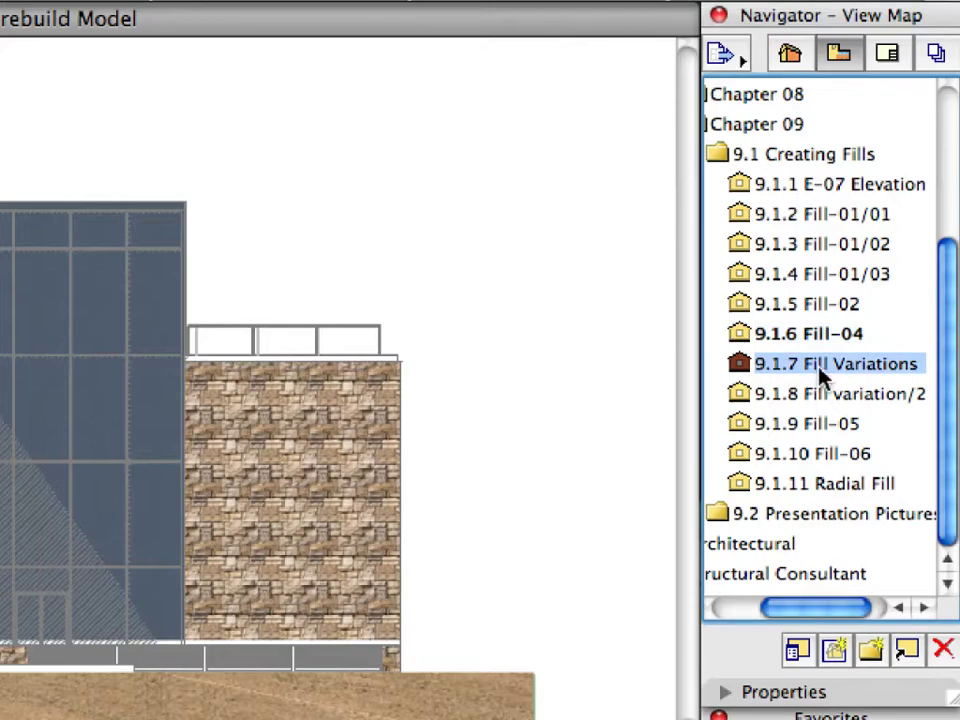
{"action": "double_click", "coordinate": [821, 368]}
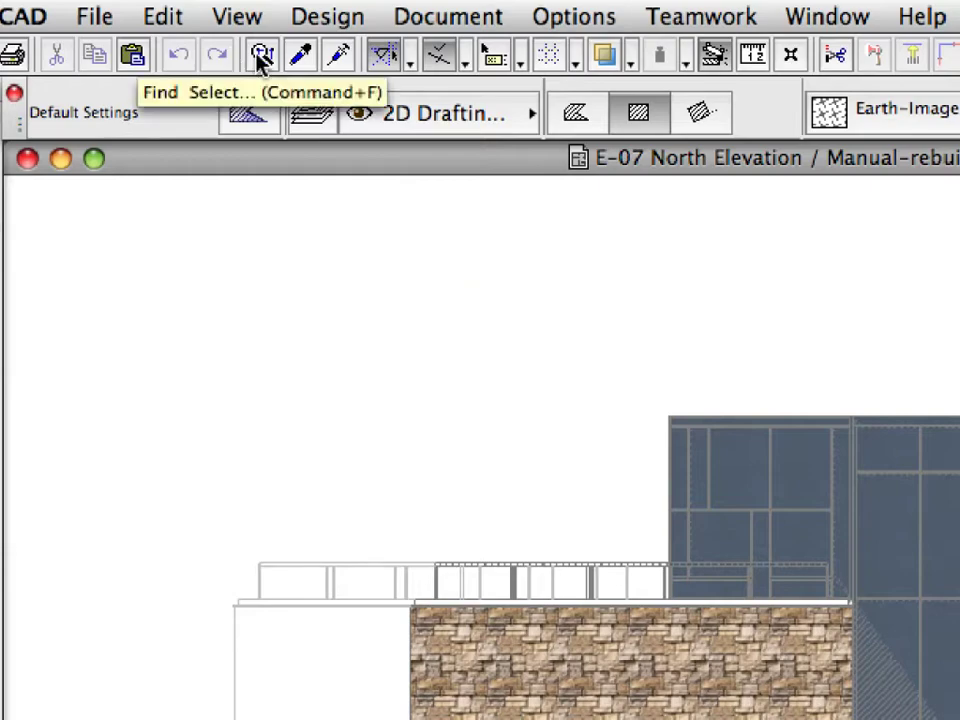
{"action": "left_click", "coordinate": [262, 58]}
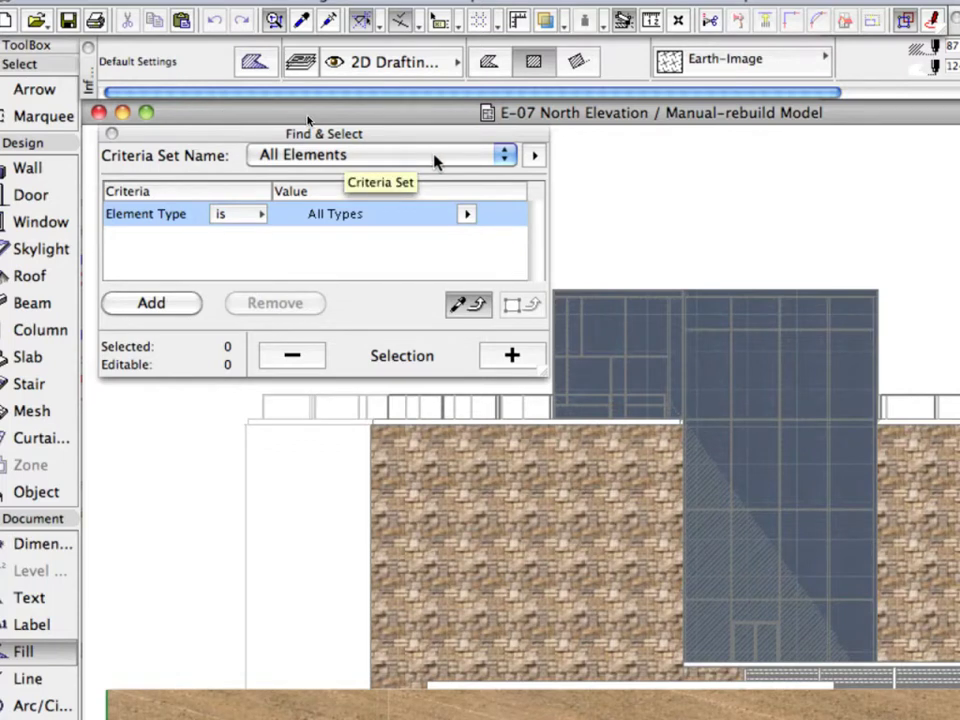
{"action": "left_click", "coordinate": [435, 160]}
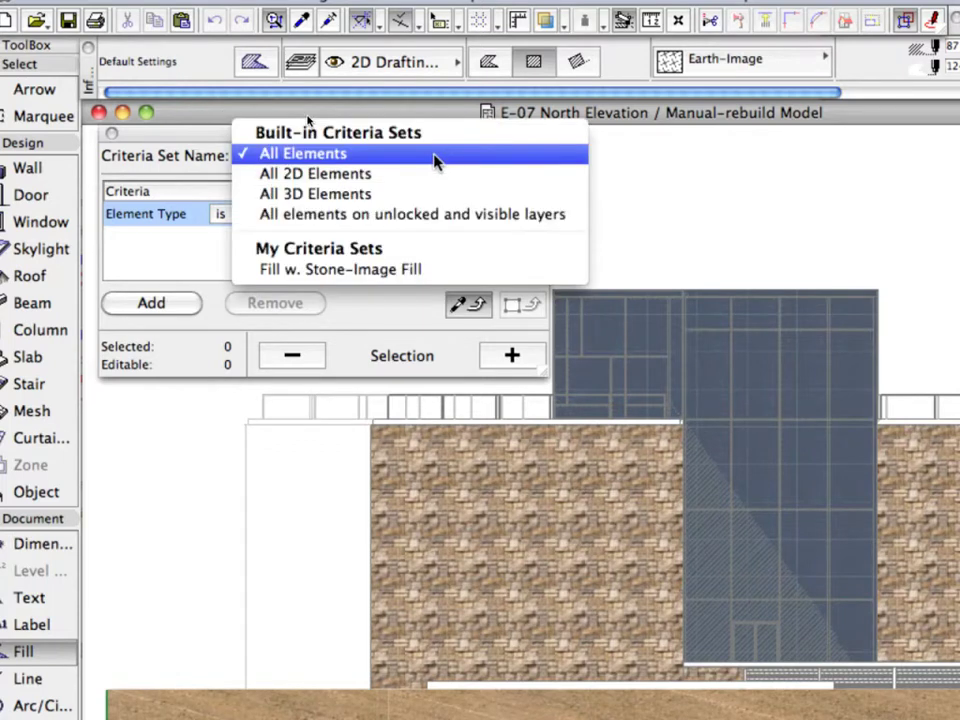
{"action": "left_click", "coordinate": [461, 270]}
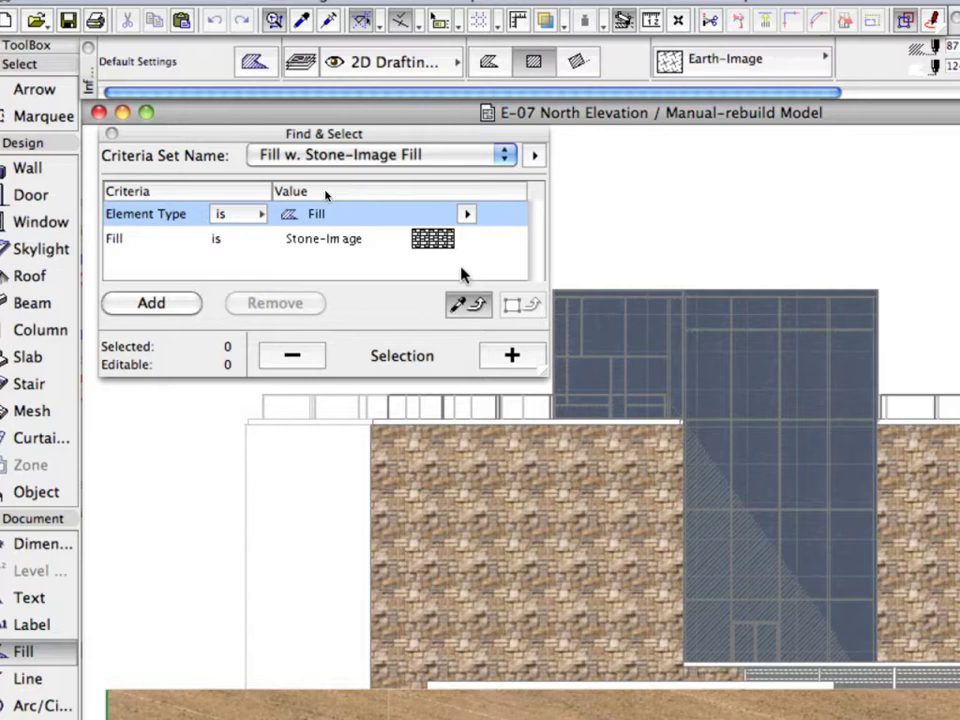
Select all fills matching the stone criteria and change their fill type to Brown boards-Image
{"action": "left_click", "coordinate": [532, 362]}
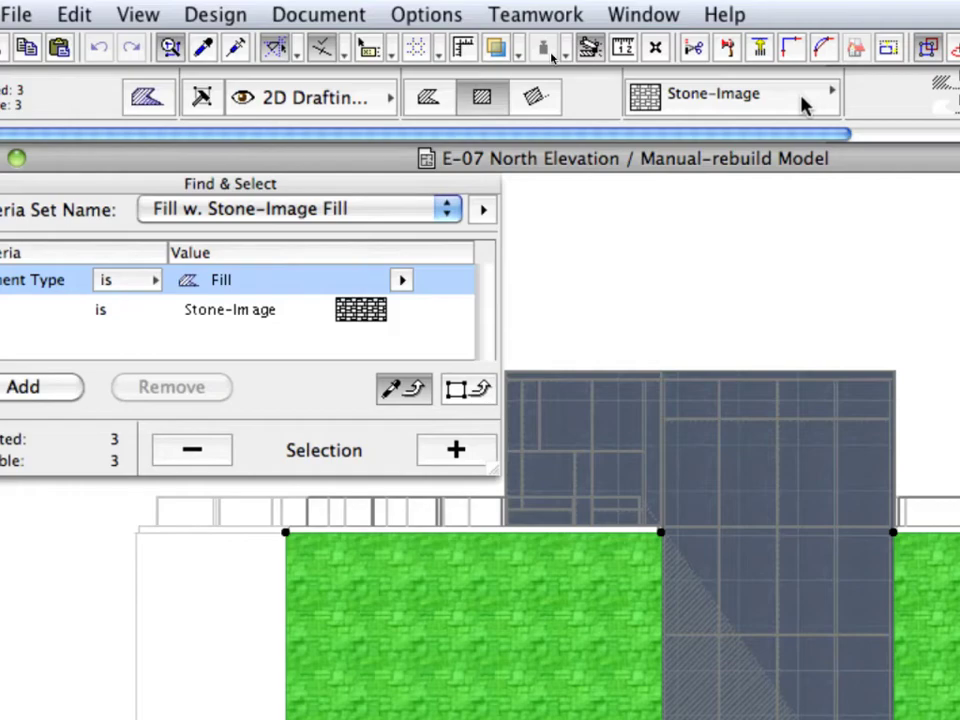
{"action": "left_click", "coordinate": [805, 105]}
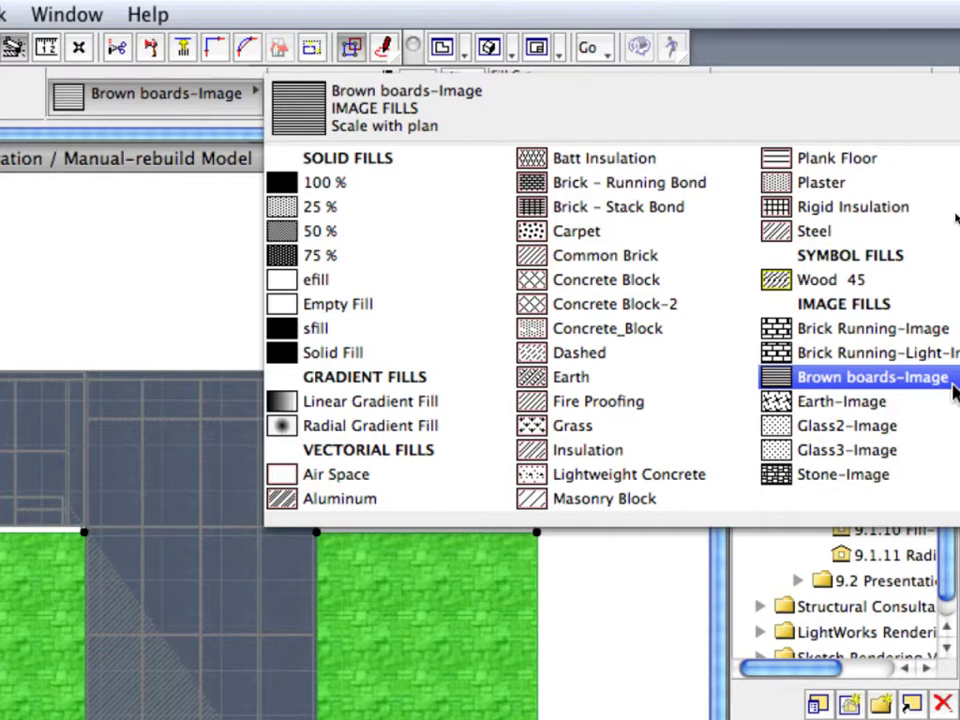
{"action": "left_click", "coordinate": [950, 386]}
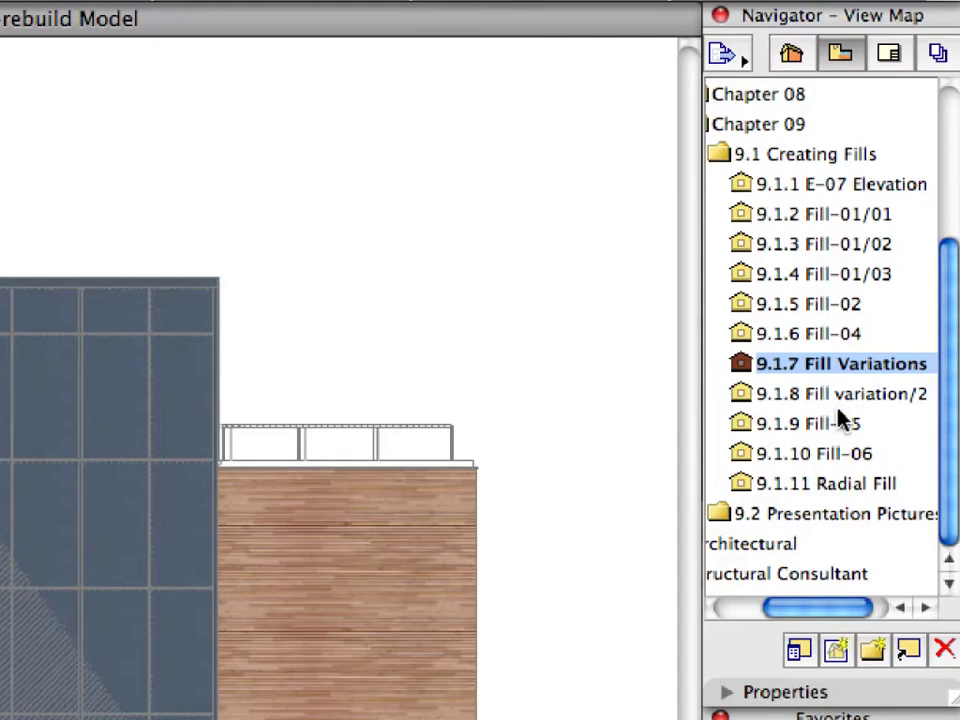
Open the 9.1.8 Fill variation/2 view and set the Find & Select fill criterion to Brown boards-Image
{"action": "left_click", "coordinate": [919, 265]}
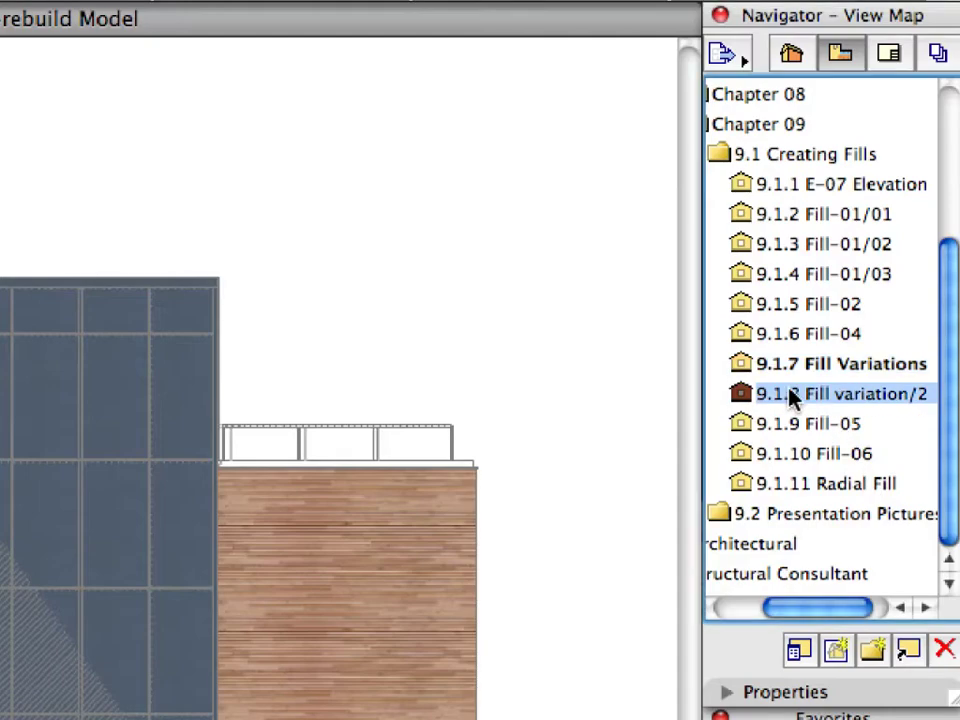
{"action": "double_click", "coordinate": [745, 397]}
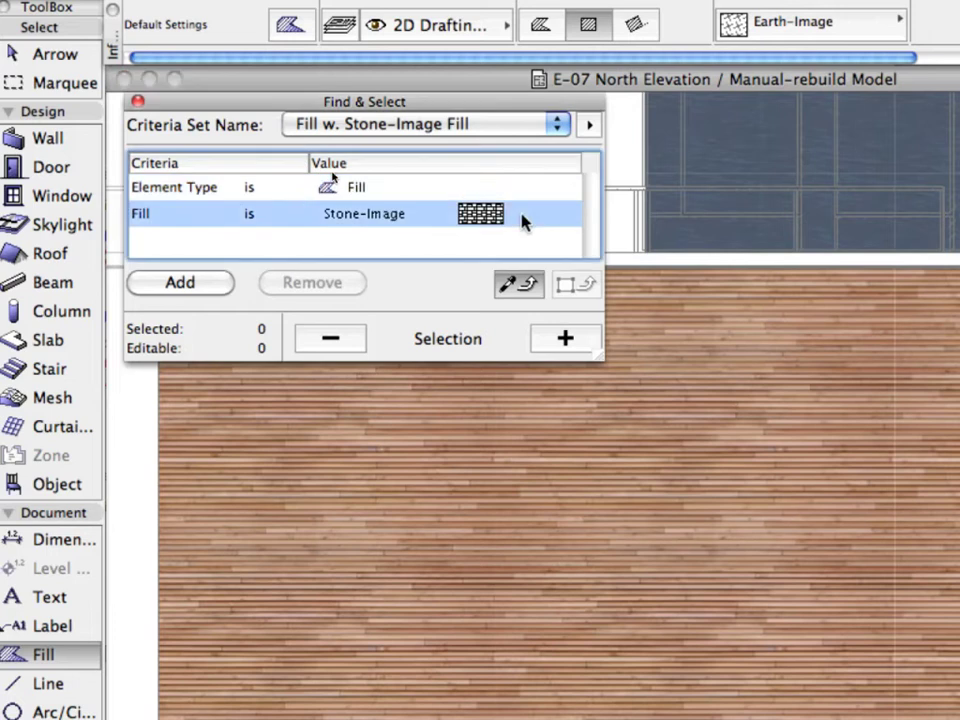
{"action": "left_click", "coordinate": [519, 215]}
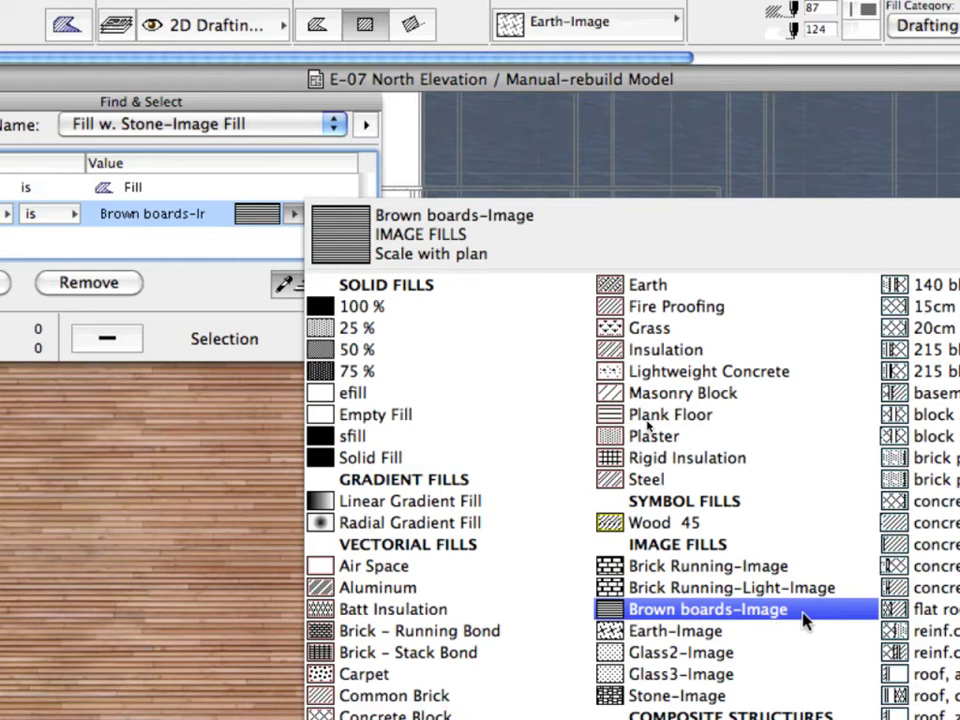
{"action": "left_click", "coordinate": [805, 618]}
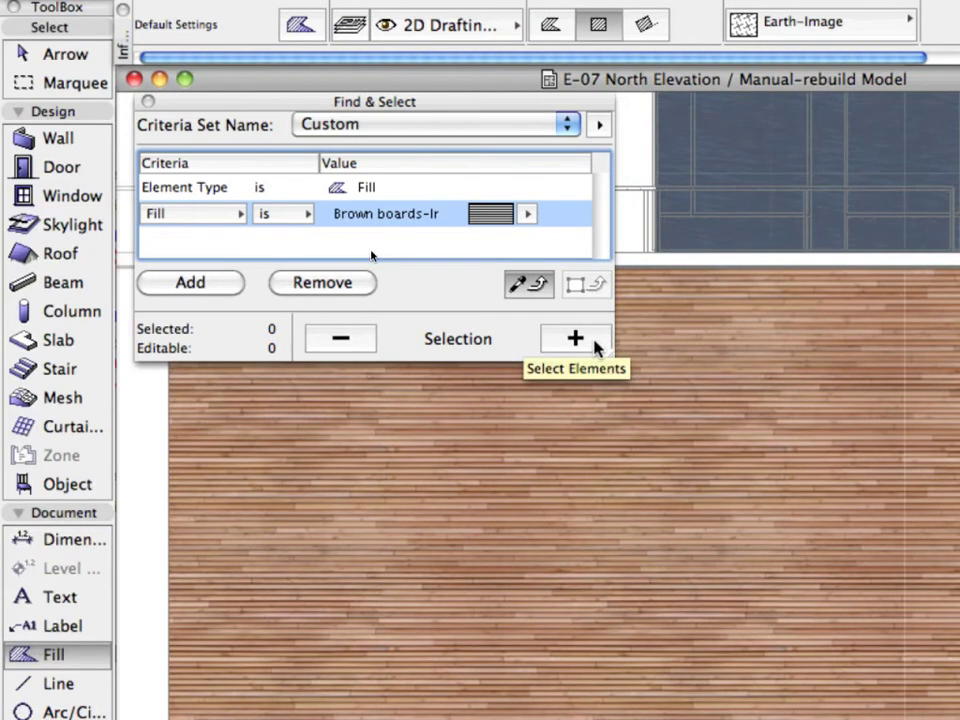
Select all fills matching the brown boards criteria, change them to Brick Running-Image, deselect them and close Find & Select
{"action": "left_click", "coordinate": [576, 339]}
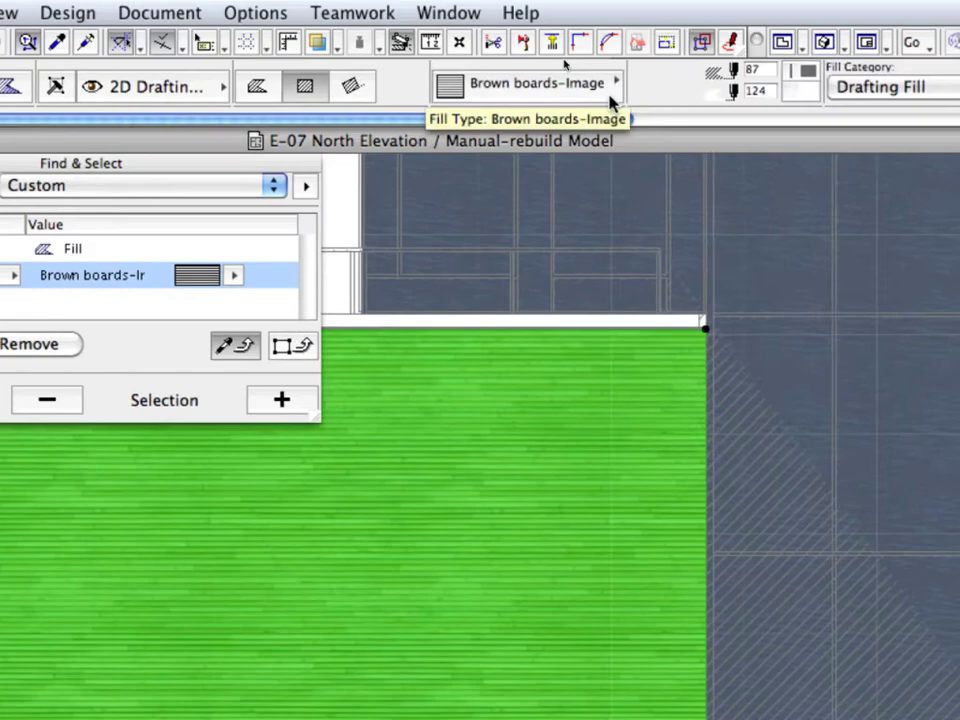
{"action": "left_click", "coordinate": [611, 95]}
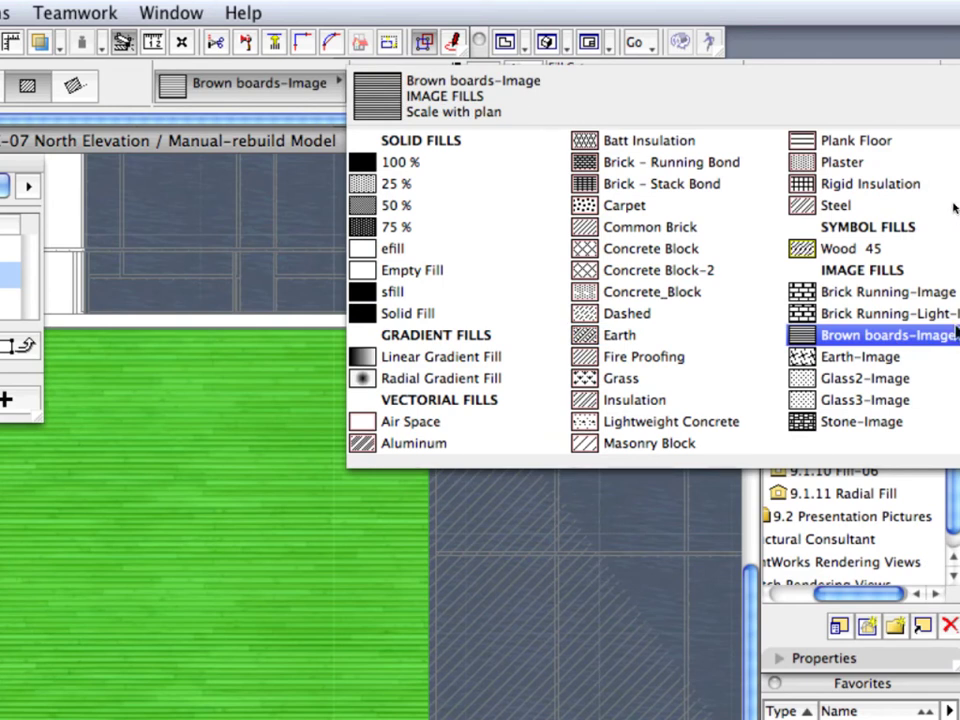
{"action": "left_click", "coordinate": [956, 312]}
{"action": "left_click", "coordinate": [952, 298]}
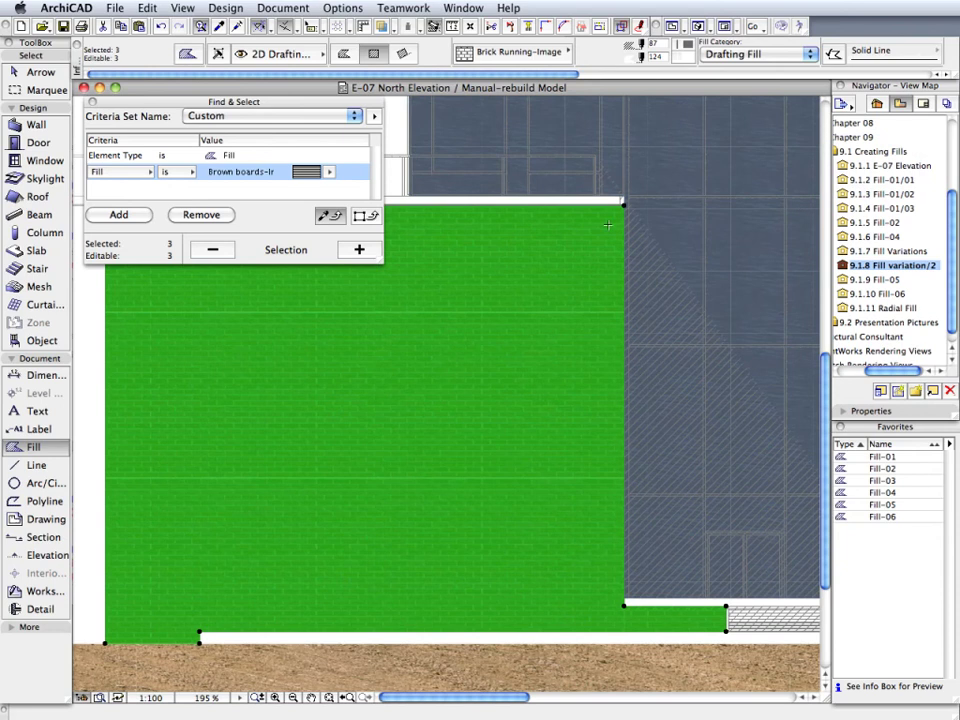
{"action": "key", "text": "Escape"}
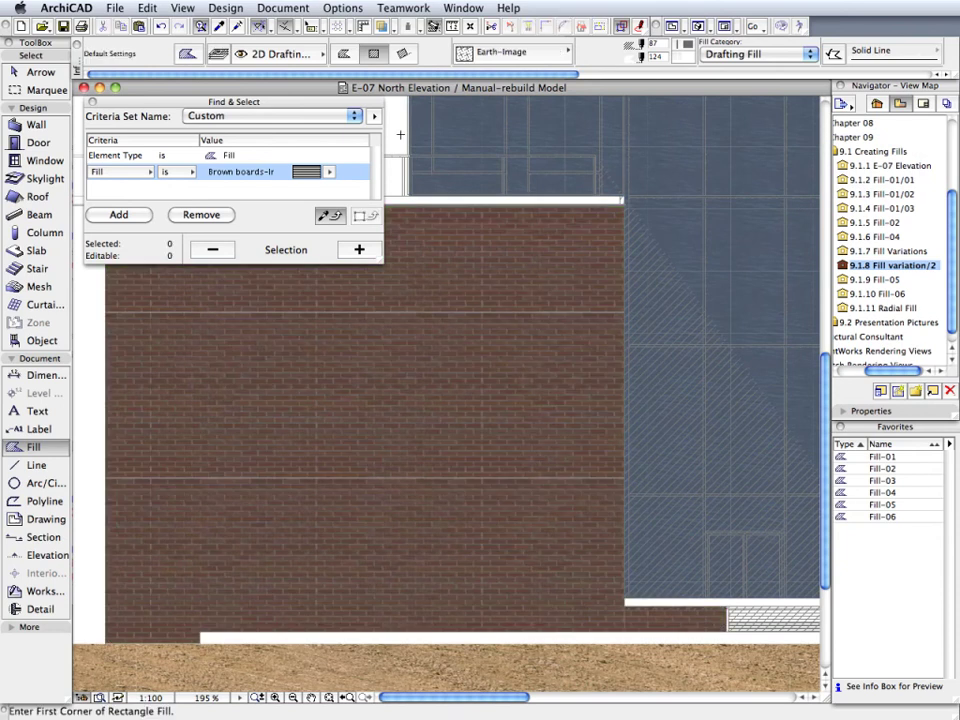
{"action": "left_click", "coordinate": [92, 103]}
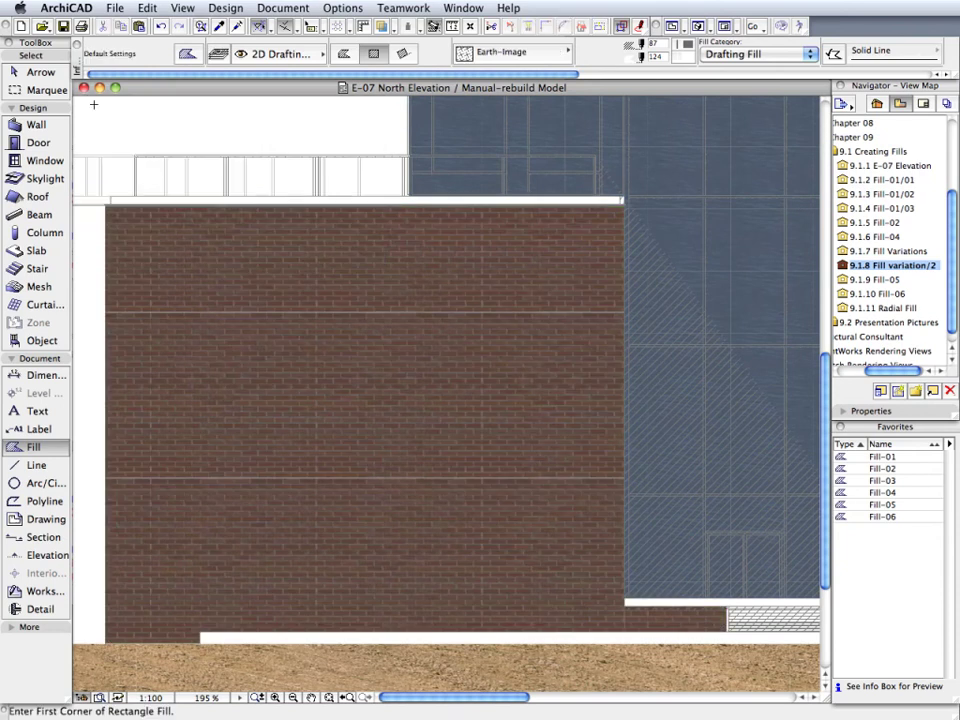